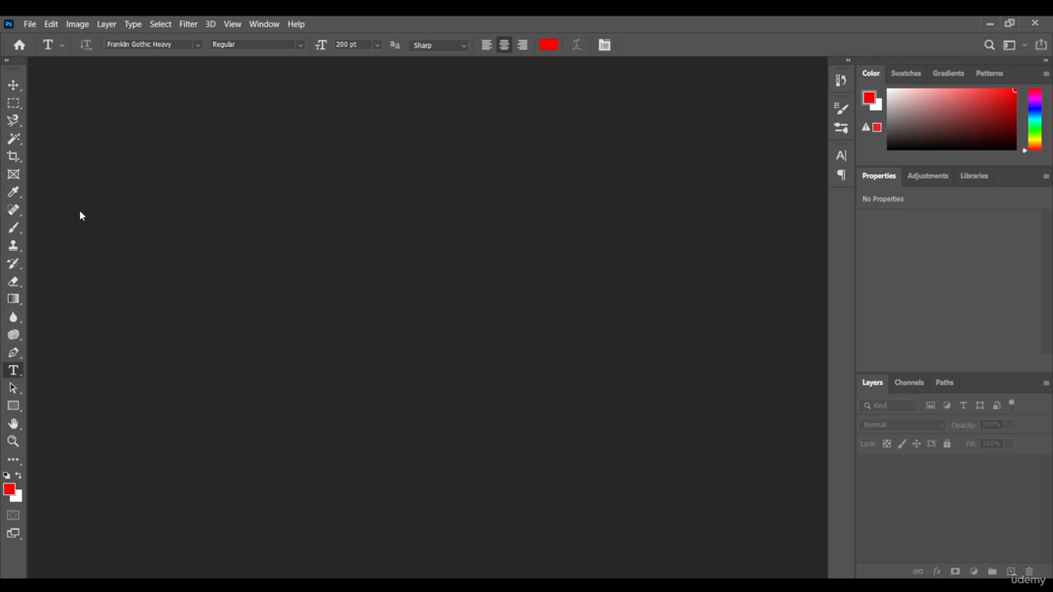
Step: Create a new 1920 x 1080 px RGB document at 72 pixels per inch with a white background
click(30, 24)
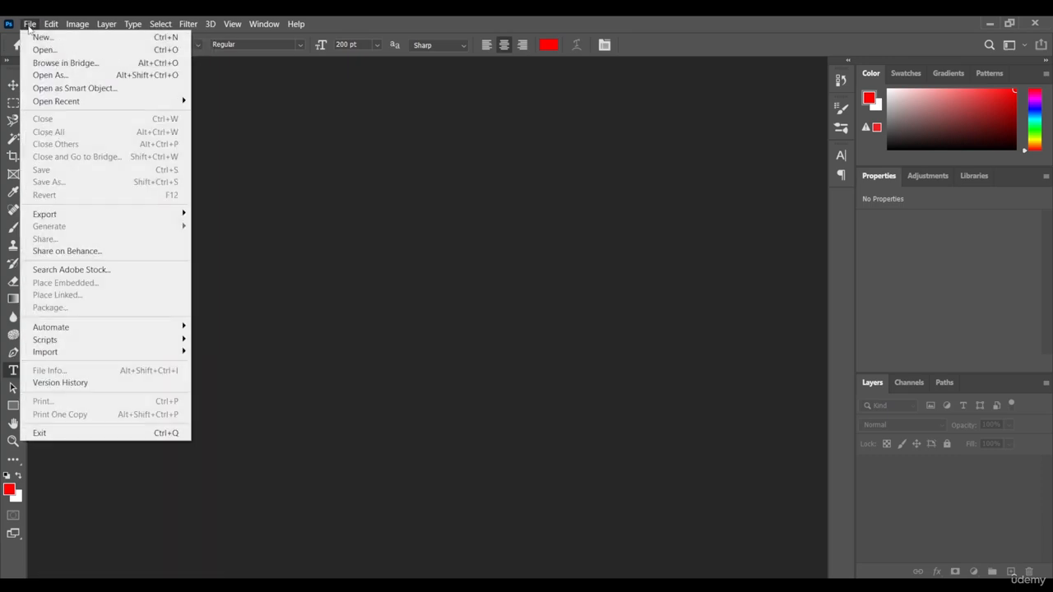
click(43, 36)
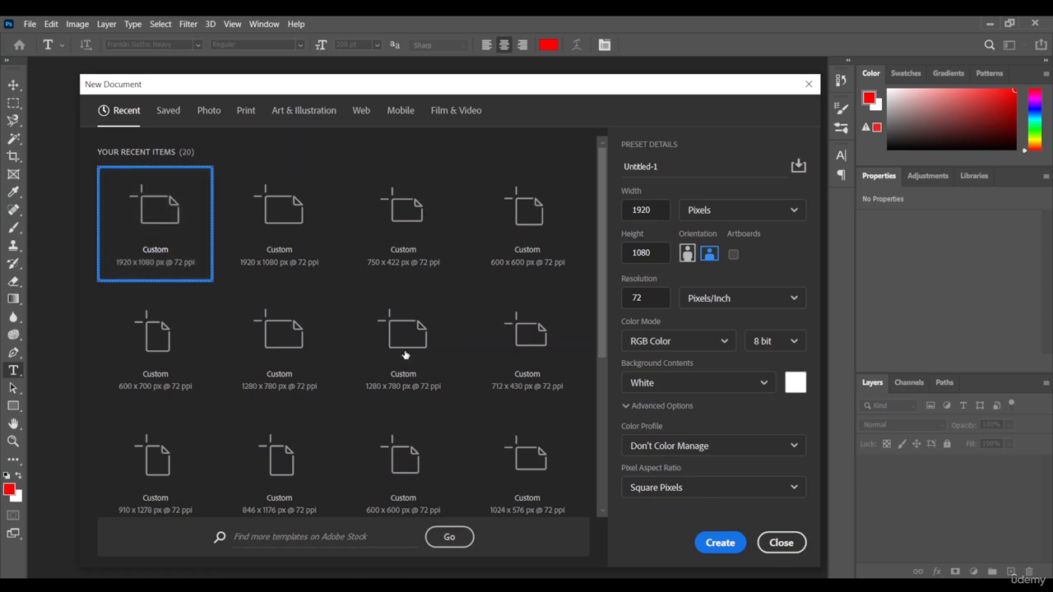
click(722, 544)
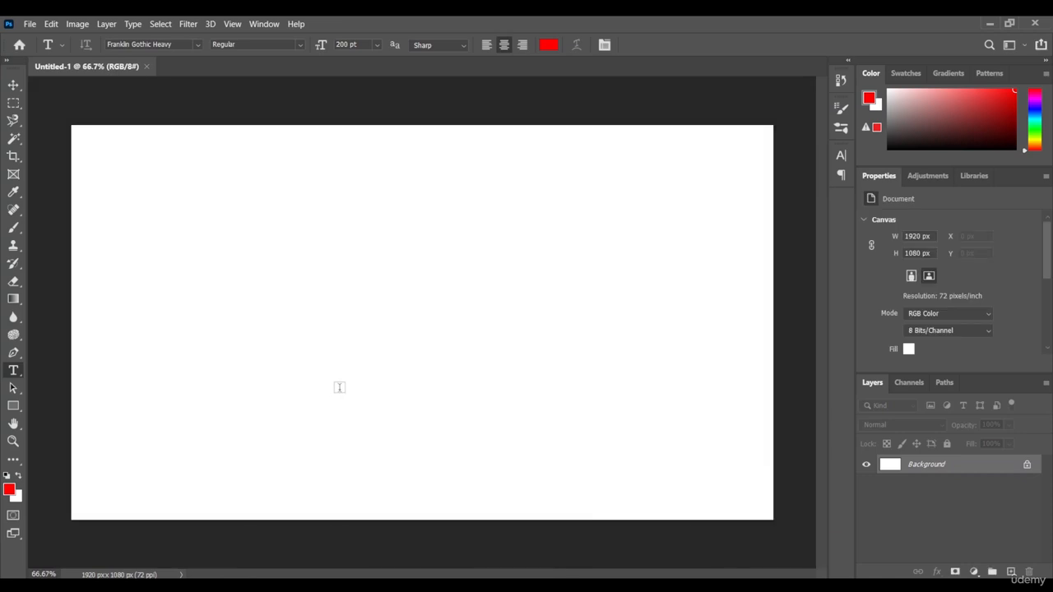
Step: Add the text "opened-online" in red 200 pt Franklin Gothic Heavy across the middle of the canvas
click(405, 330)
text(ope)
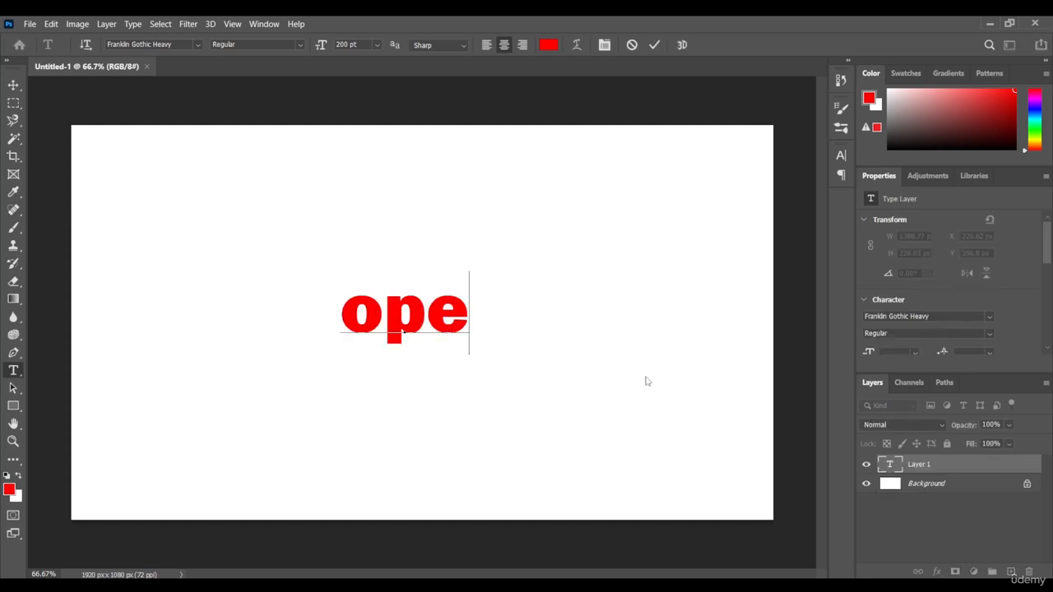
text(ned)
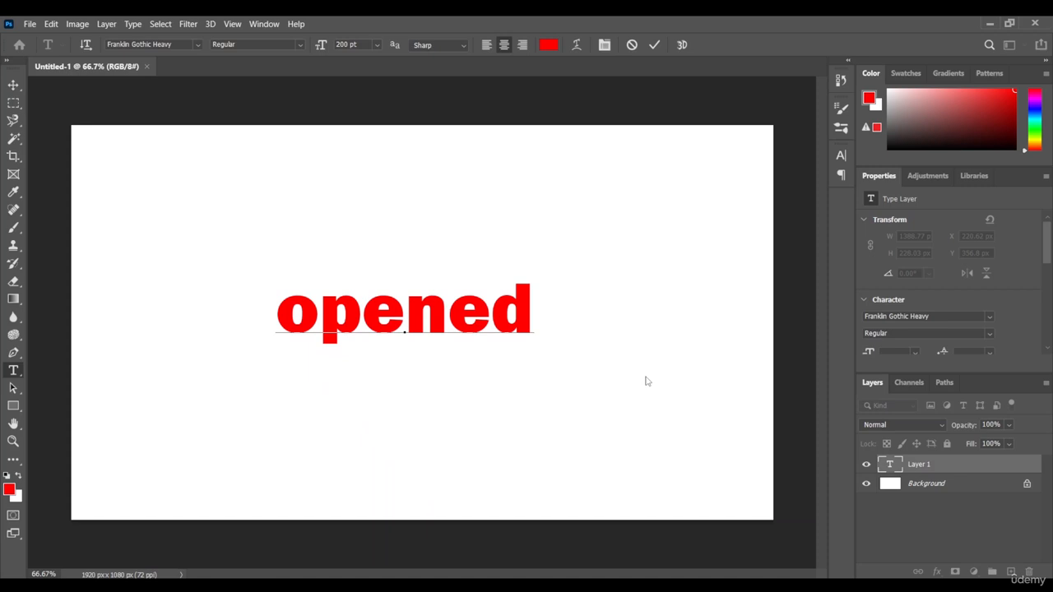
text(-onlin)
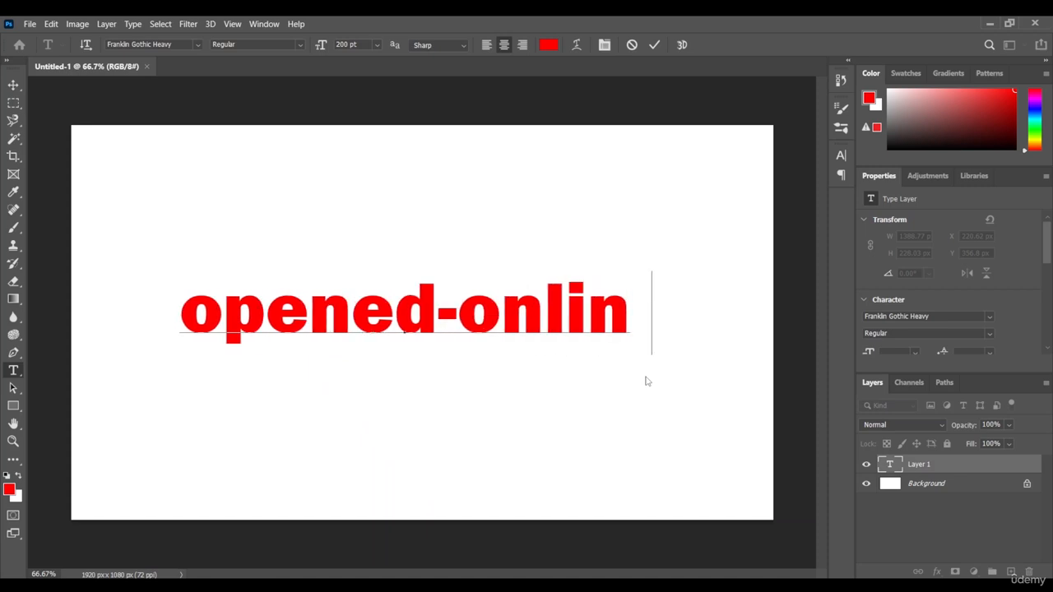
text(e)
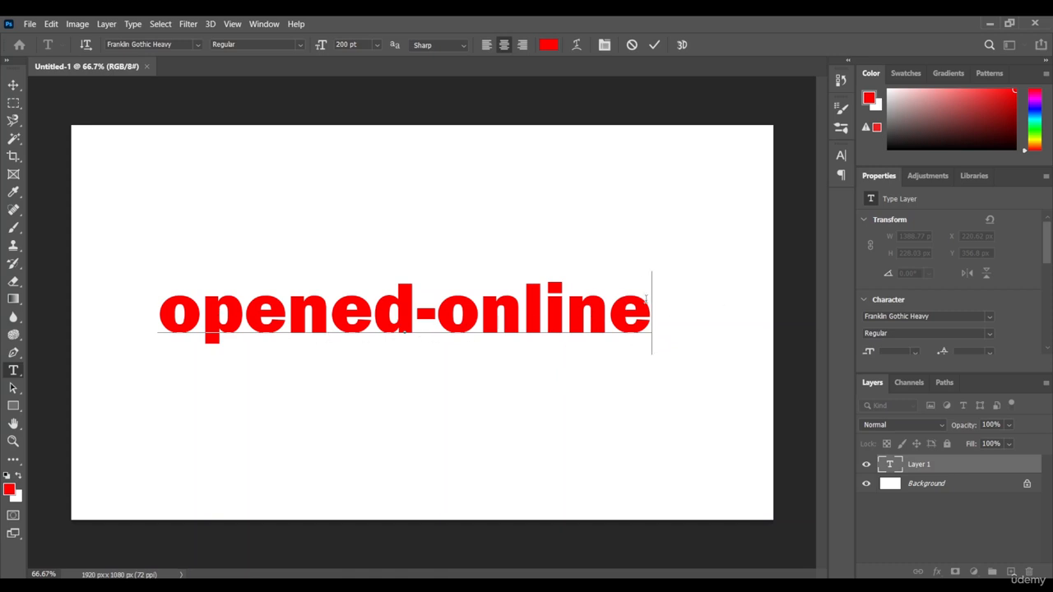
click(656, 46)
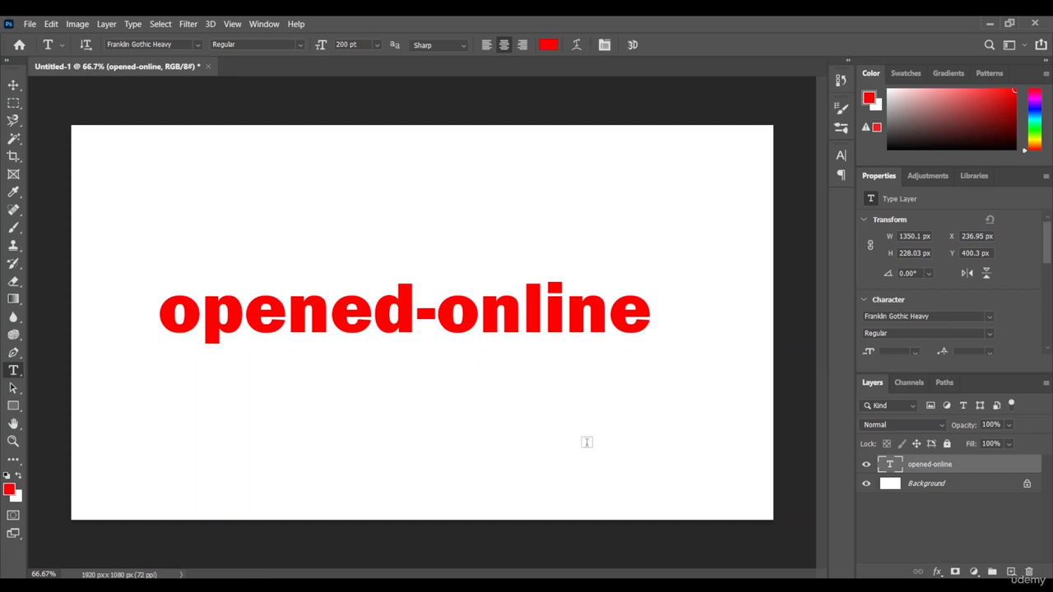
Step: Add a Stroke effect to the opened-online text layer, trying sizes of 1, 9 and 43 px before setting it to 6 px
click(937, 572)
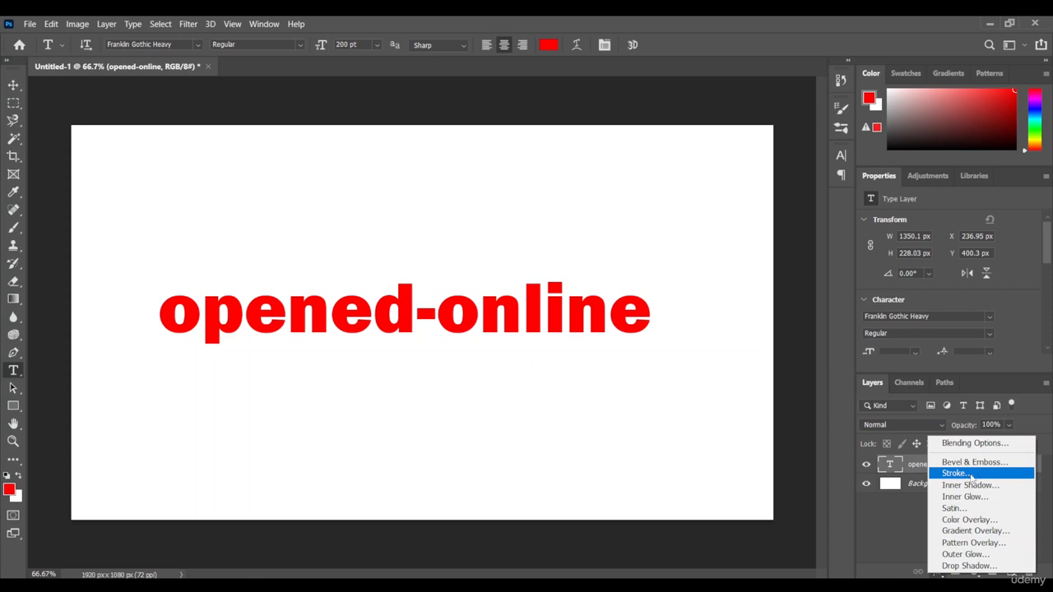
click(974, 474)
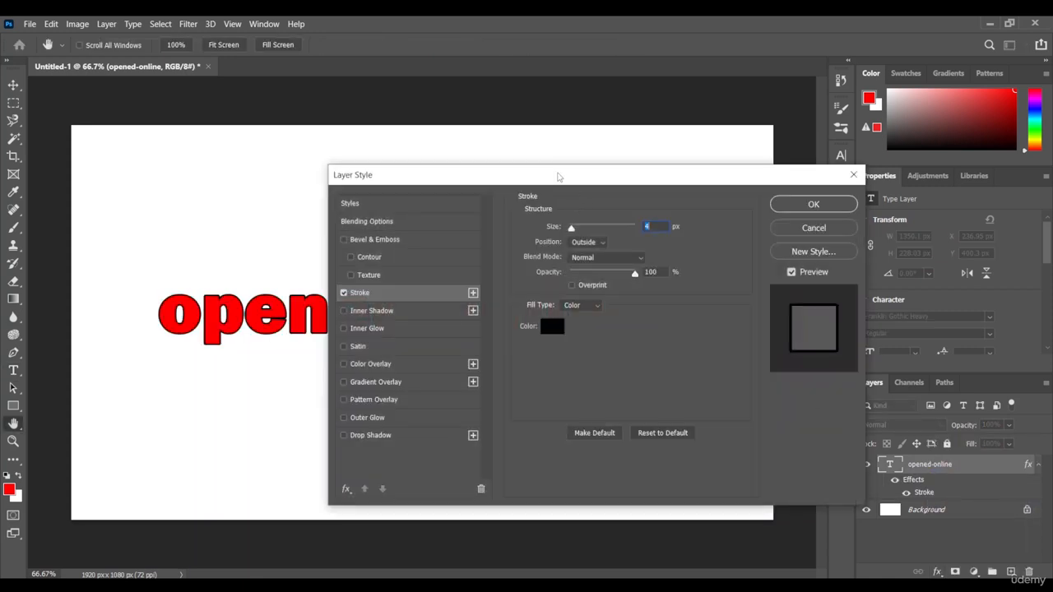
drag(560, 173, 713, 180)
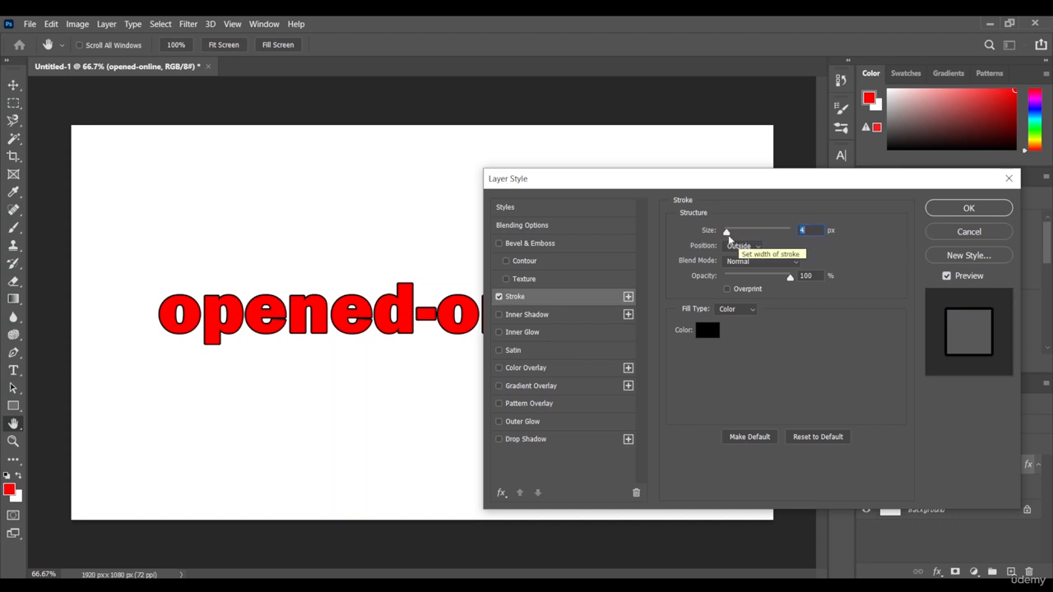
drag(728, 234, 724, 235)
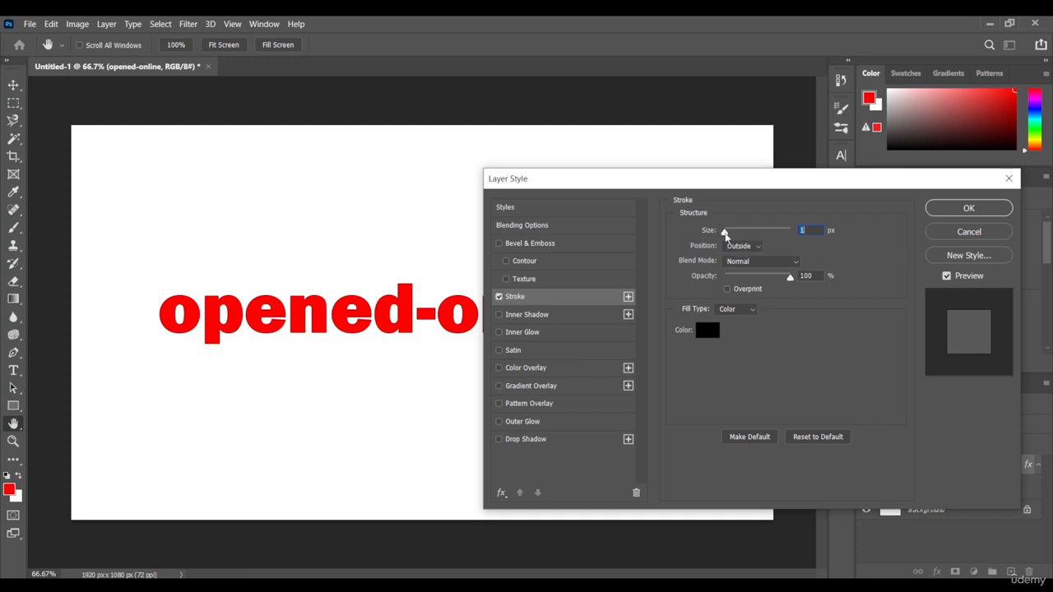
drag(725, 236, 731, 235)
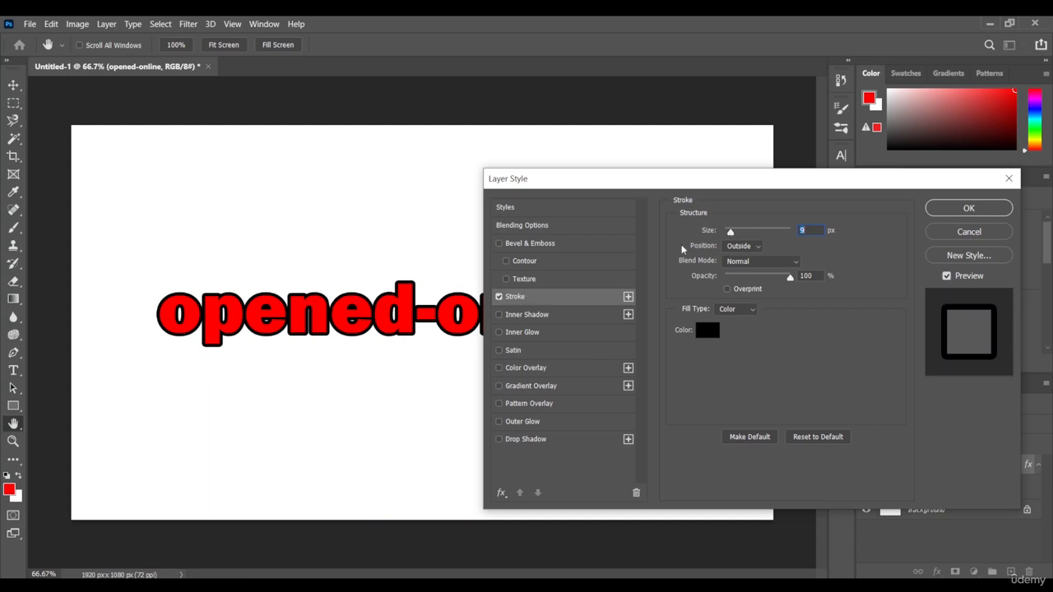
drag(731, 233, 740, 236)
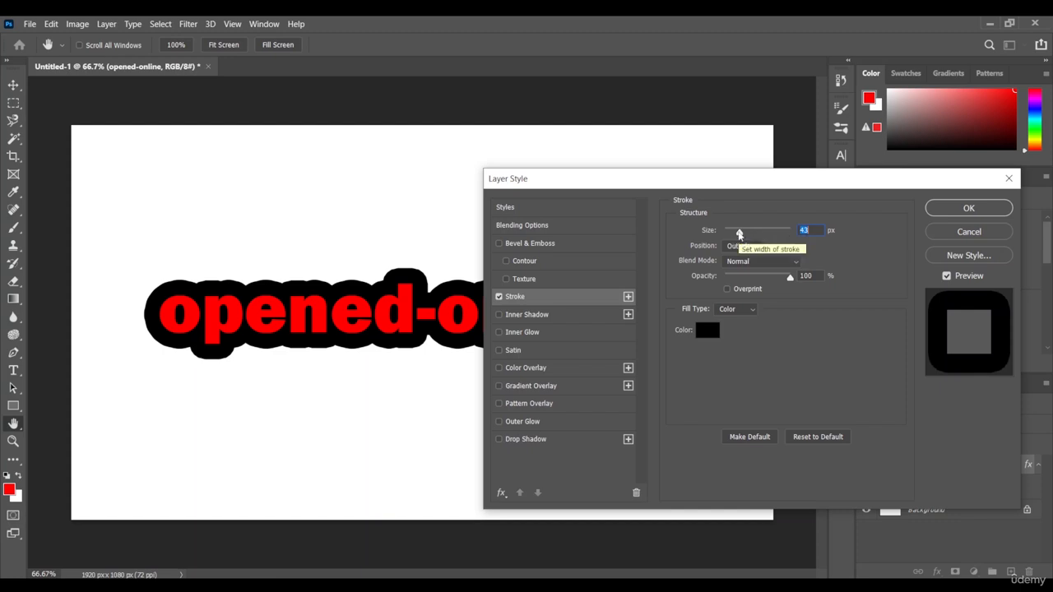
drag(737, 231, 728, 235)
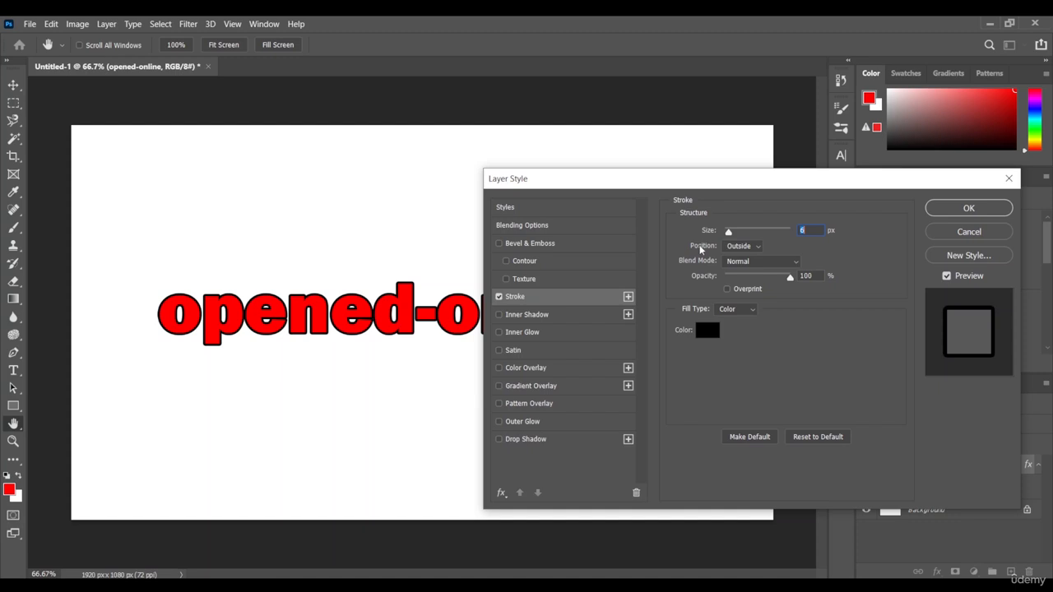
Step: Try the Inside and Center positions for the text's stroke and set the position back to Outside
click(758, 247)
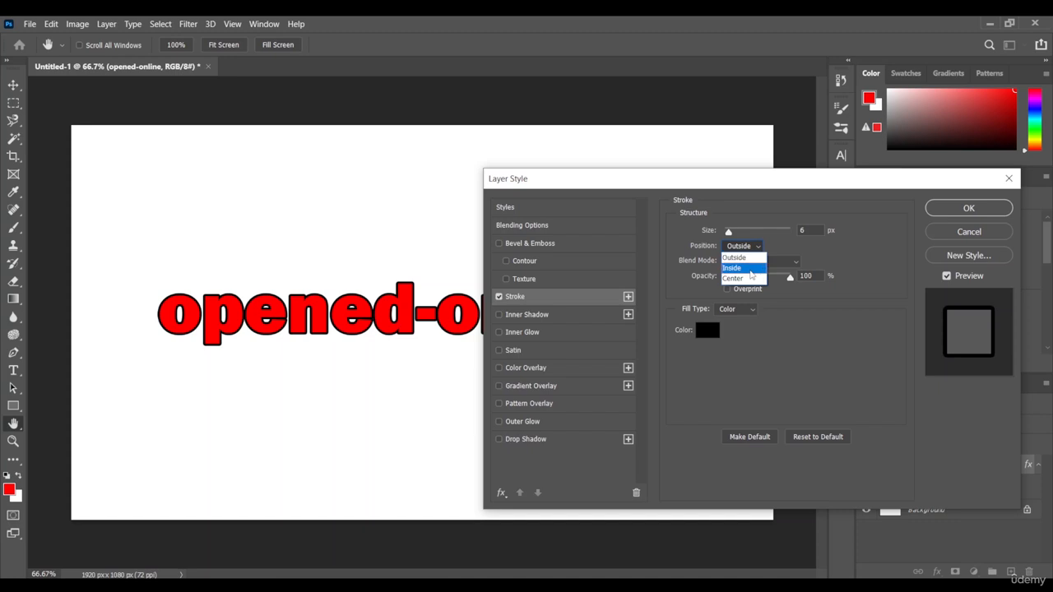
click(751, 267)
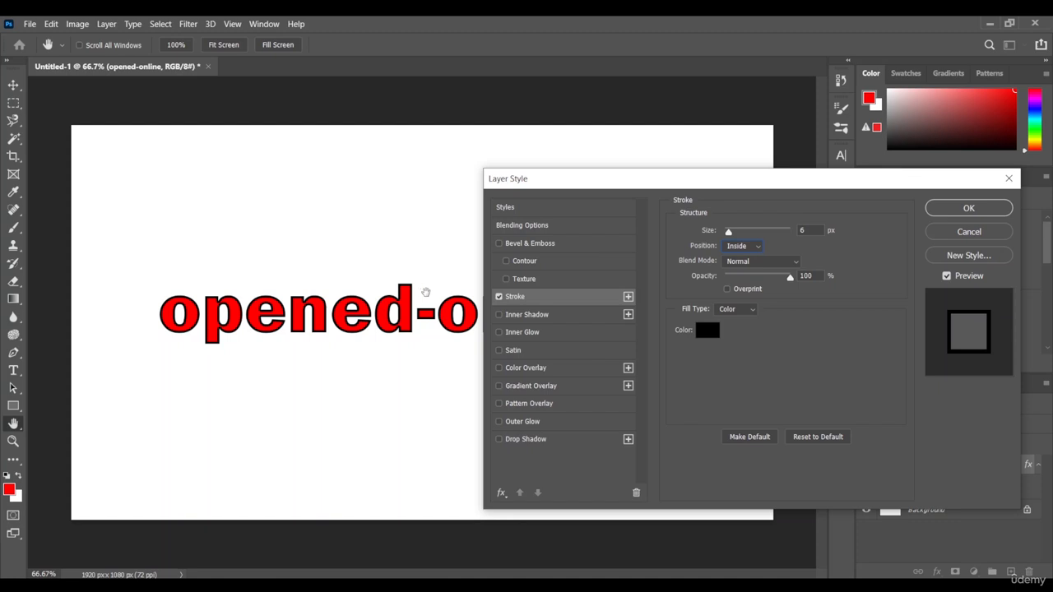
click(745, 246)
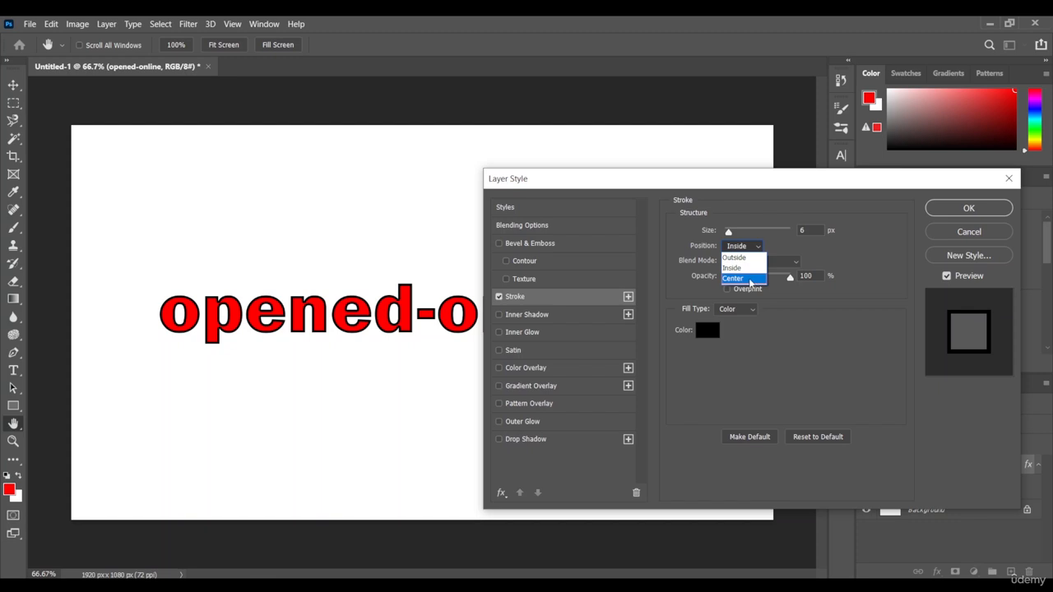
click(750, 279)
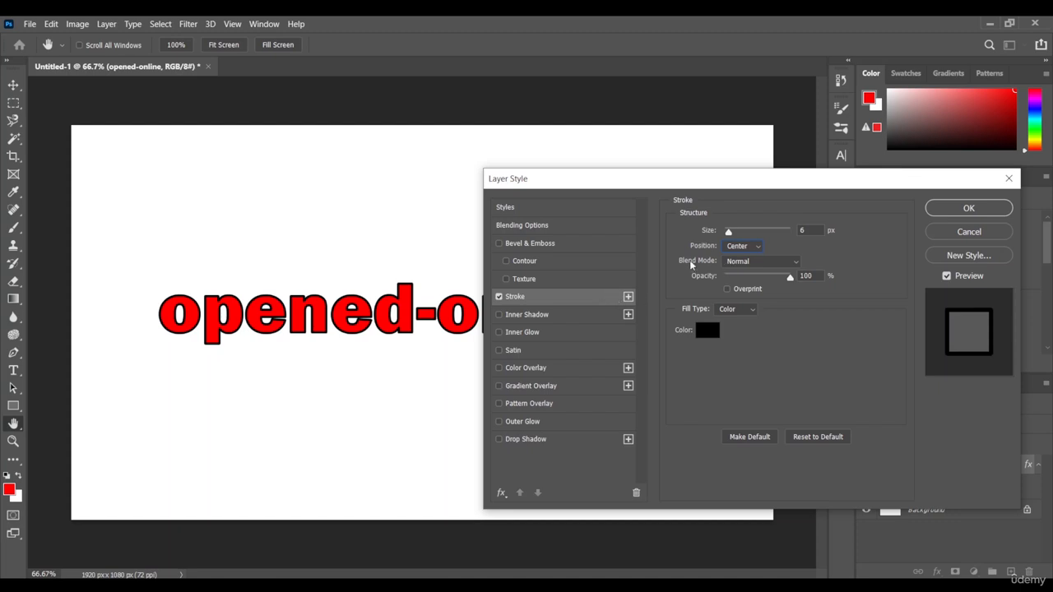
click(750, 247)
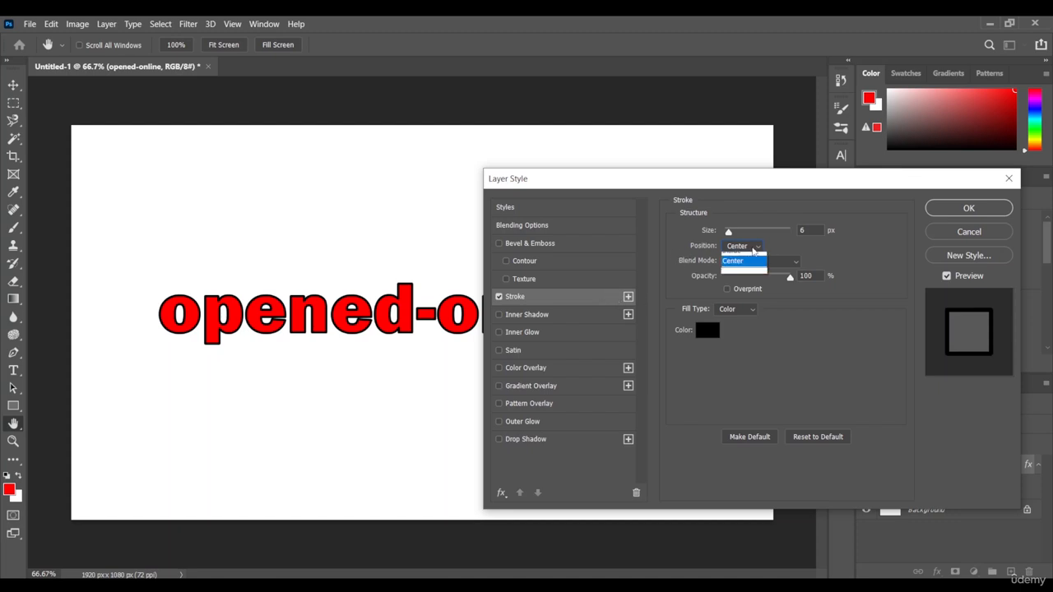
click(751, 260)
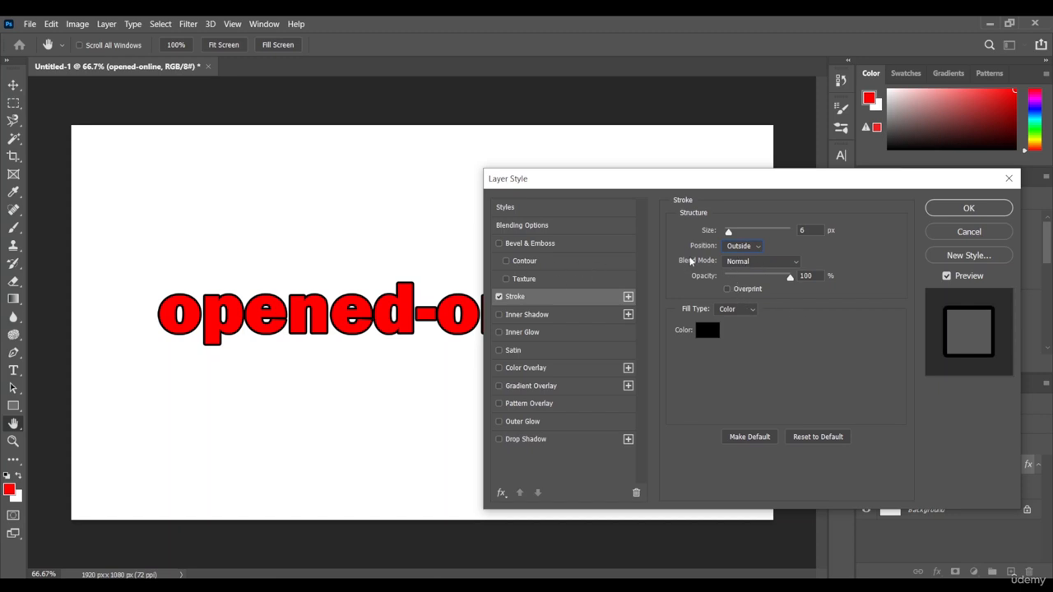
Step: Try the Color Burn, Color Dodge, Soft Light, Difference and Dissolve blend modes on the stroke and return it to Normal
click(796, 262)
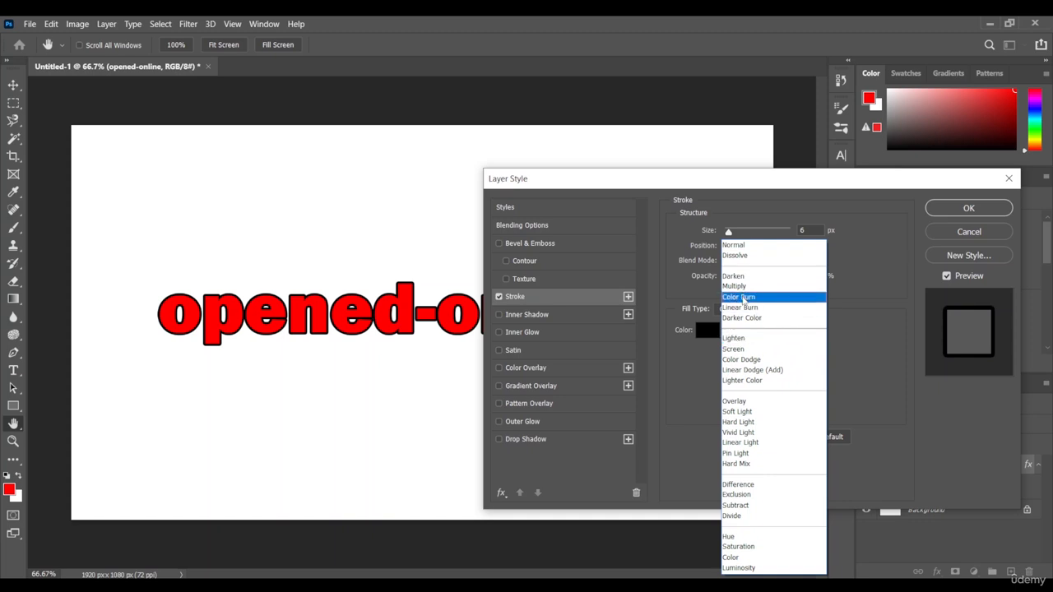
click(763, 300)
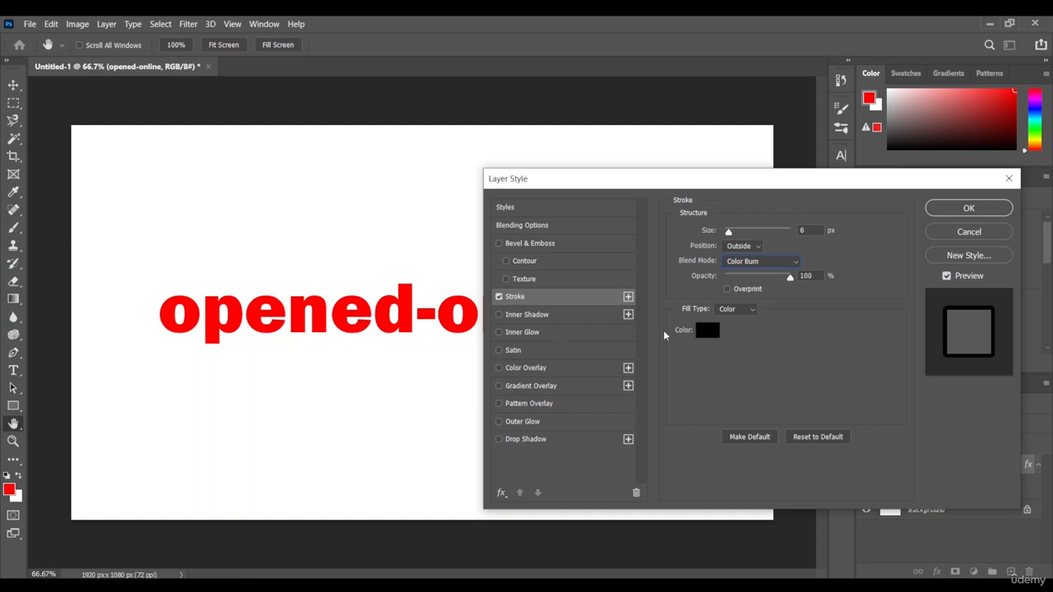
click(750, 262)
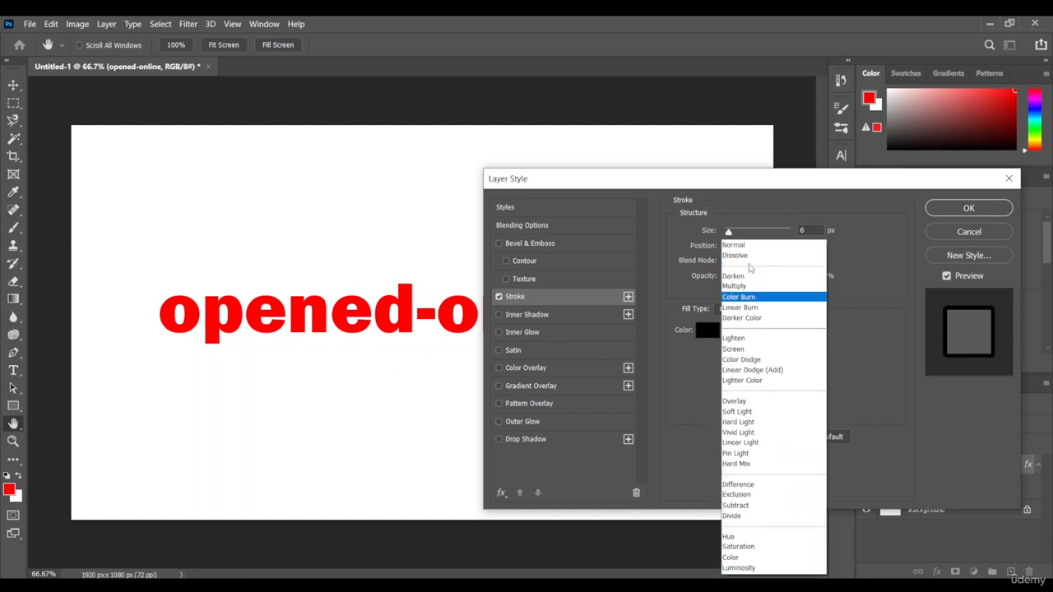
click(744, 359)
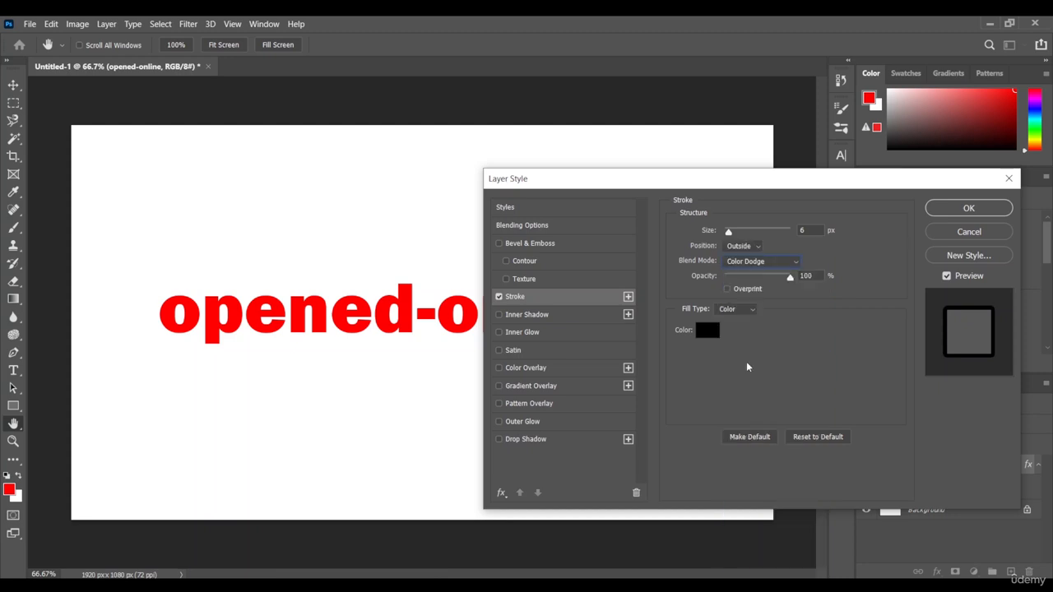
click(784, 264)
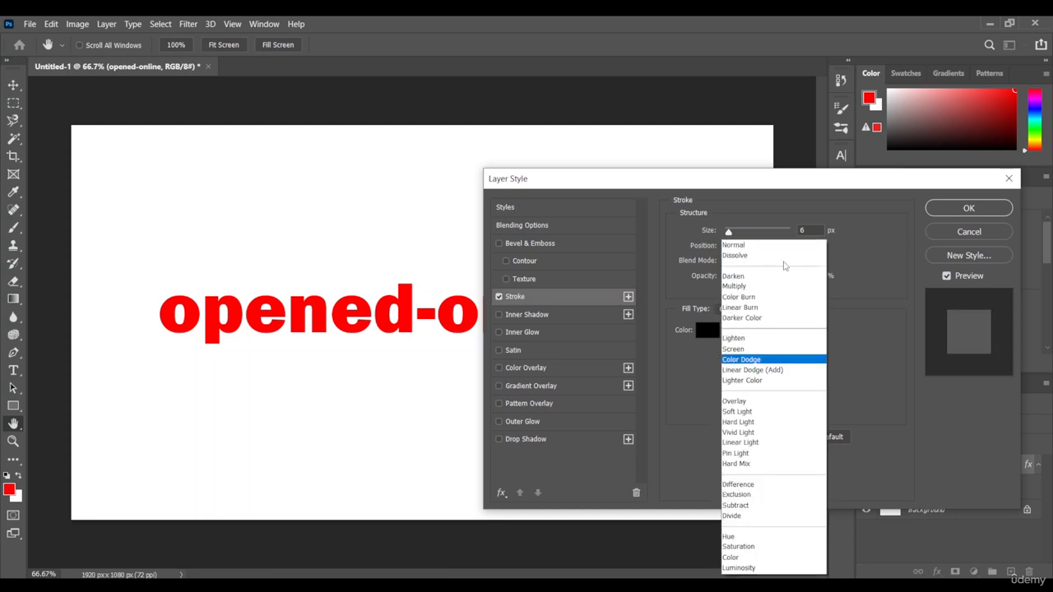
click(779, 414)
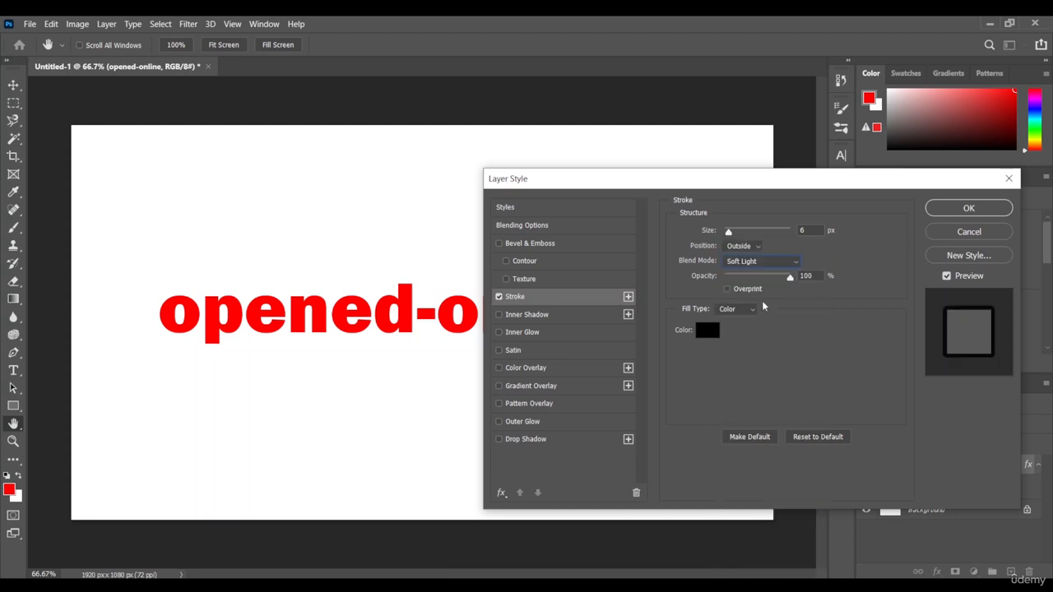
click(763, 265)
click(746, 487)
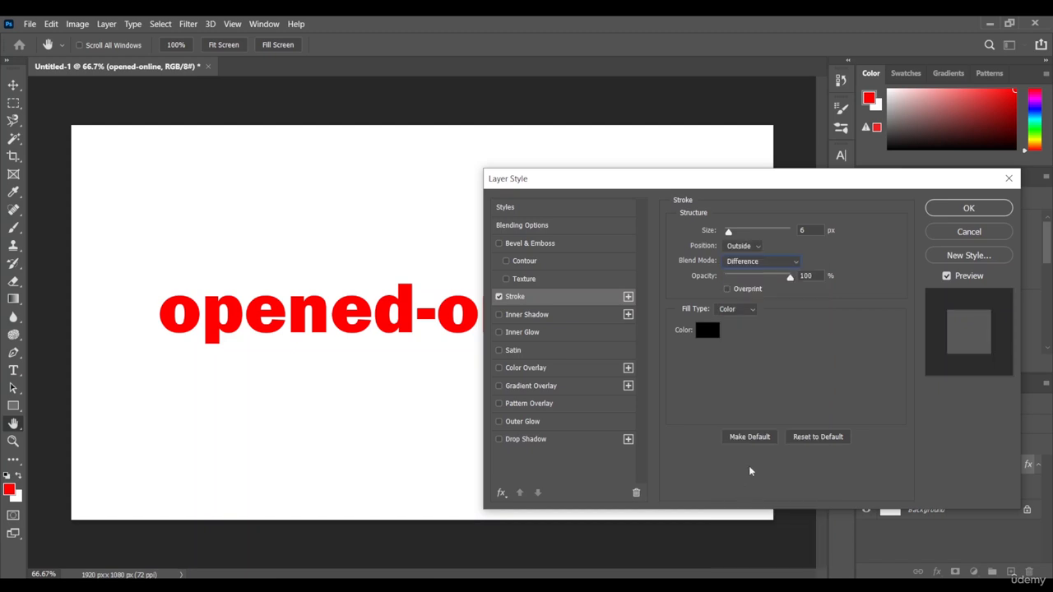
click(765, 265)
click(764, 265)
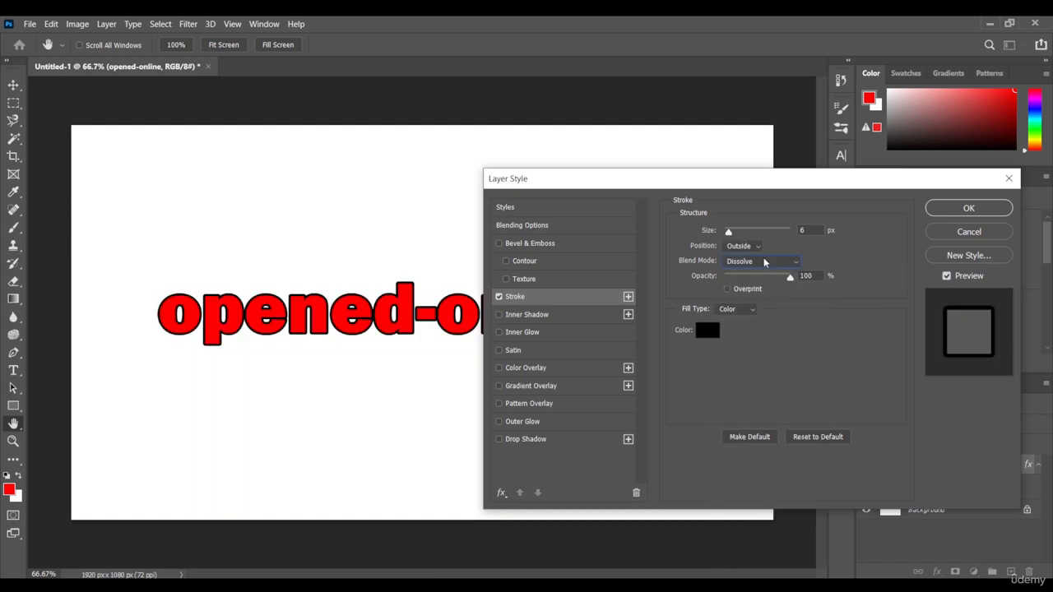
click(760, 265)
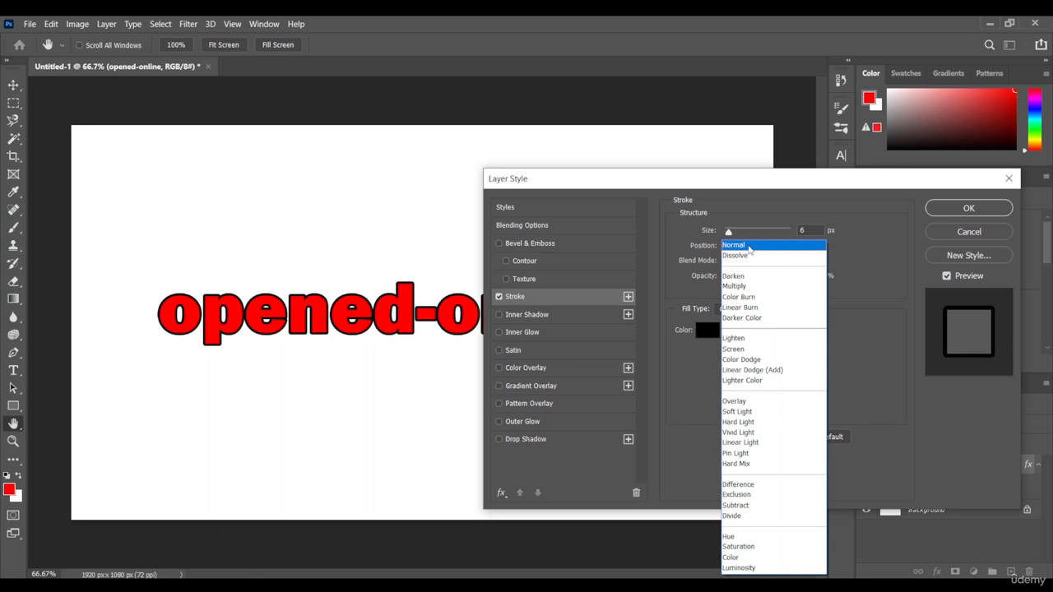
click(744, 246)
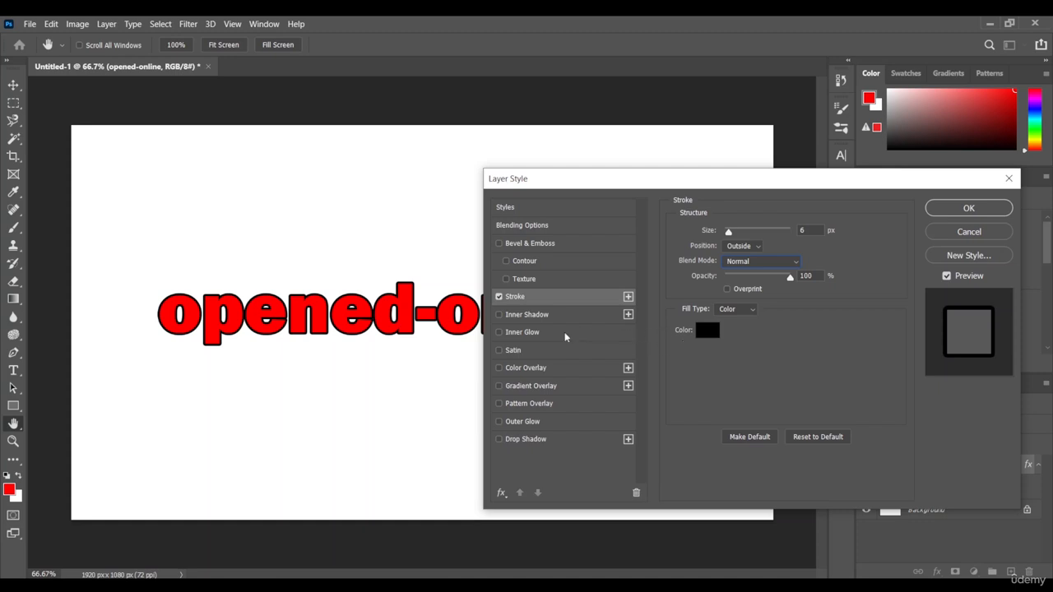
Step: Try stroke opacities of 47% and 0% and set the opacity back to 100%
drag(791, 278, 756, 280)
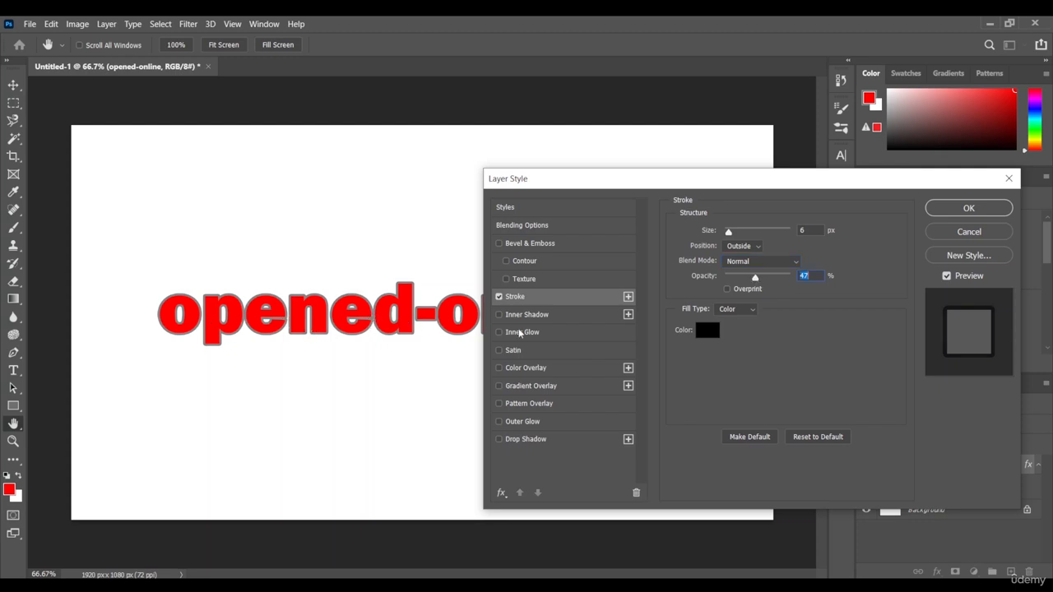
drag(756, 280, 708, 285)
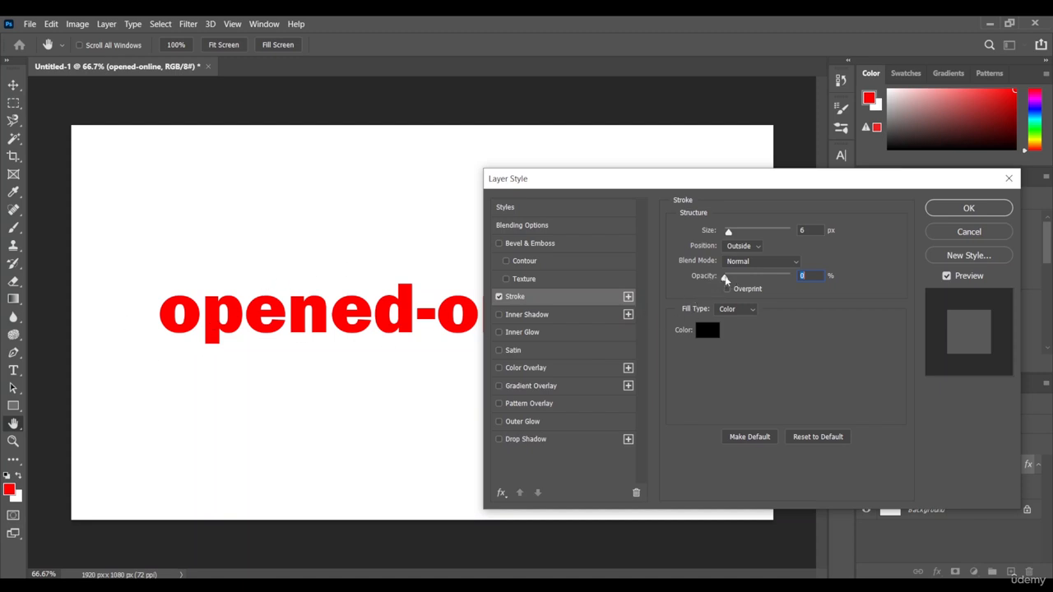
drag(727, 279, 791, 280)
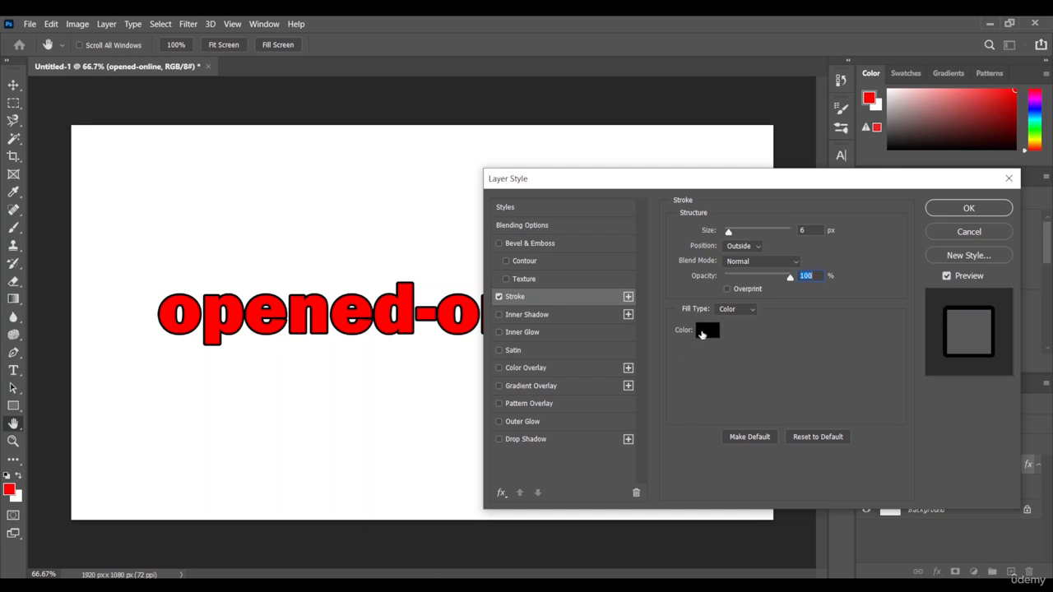
Step: Try green (17ee12) and yellow (fff000) as the stroke color and set it to blue (0006ff)
click(702, 332)
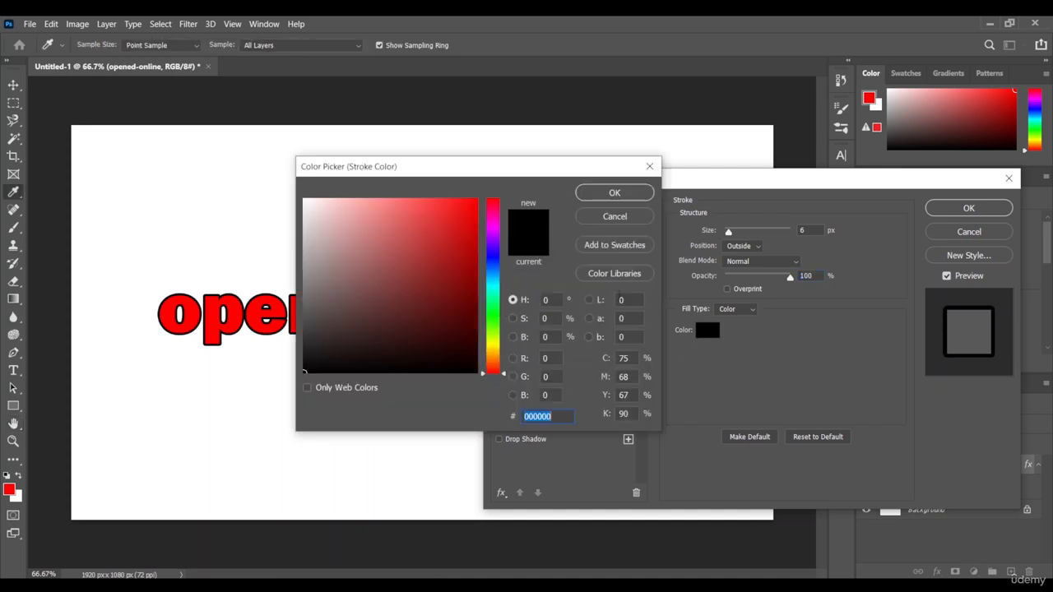
mouse_move(466, 169)
mouse_down()
mouse_move(633, 179)
mouse_move(661, 204)
mouse_up()
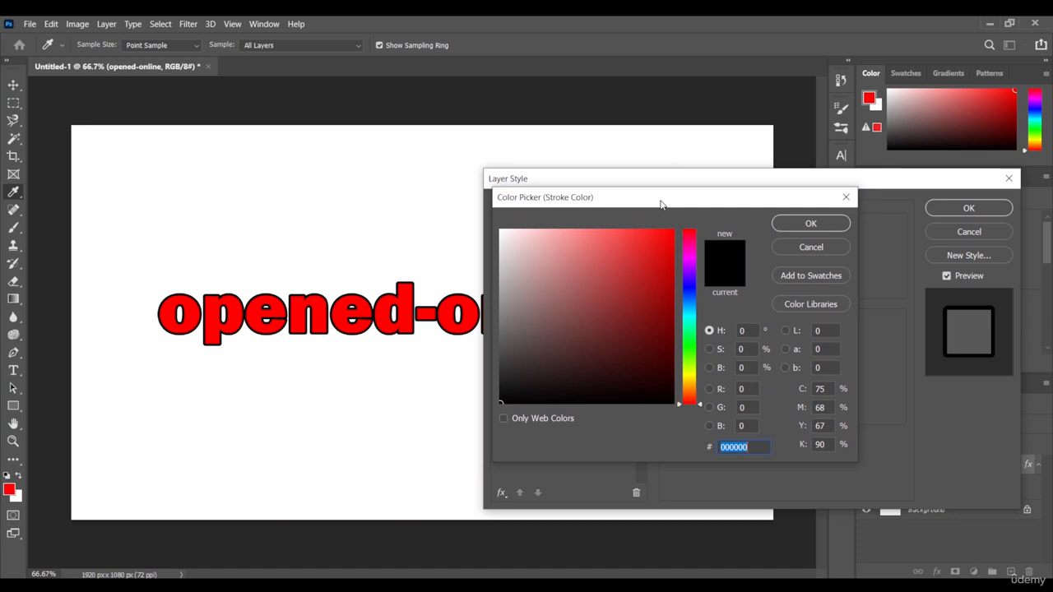
click(691, 349)
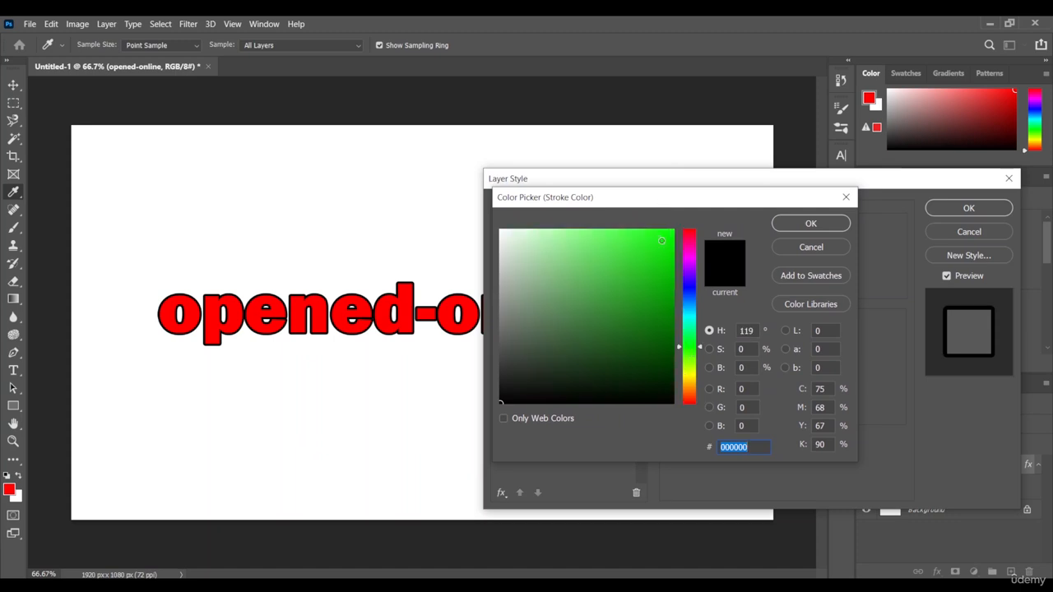
click(660, 240)
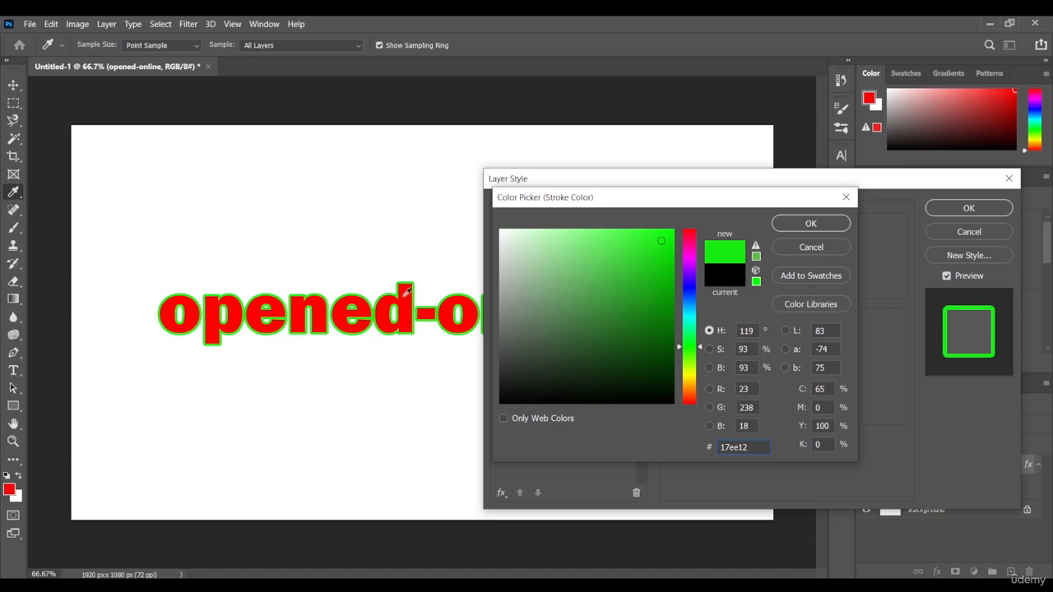
click(691, 379)
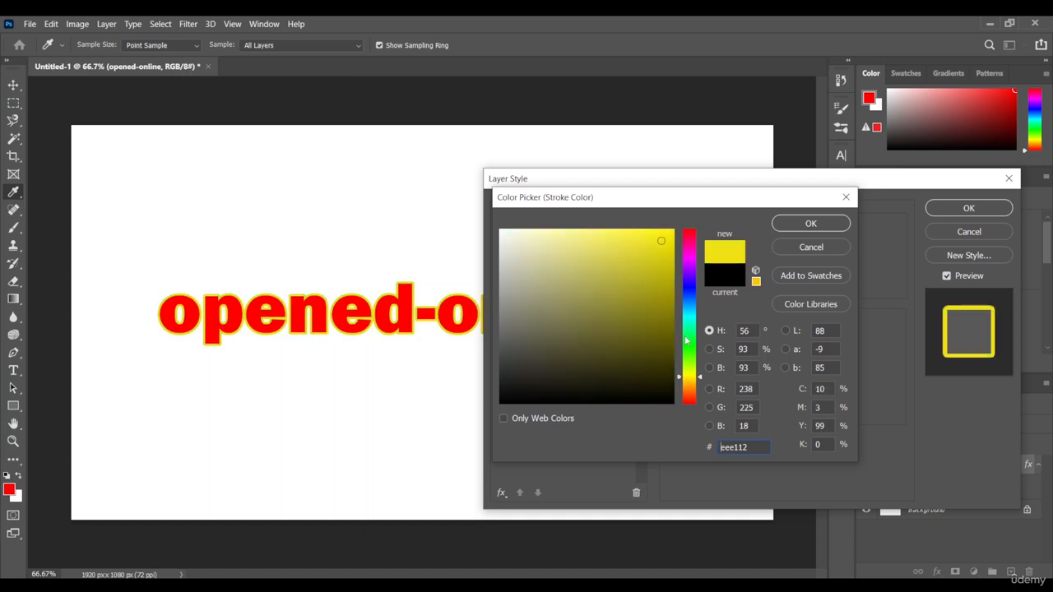
click(673, 232)
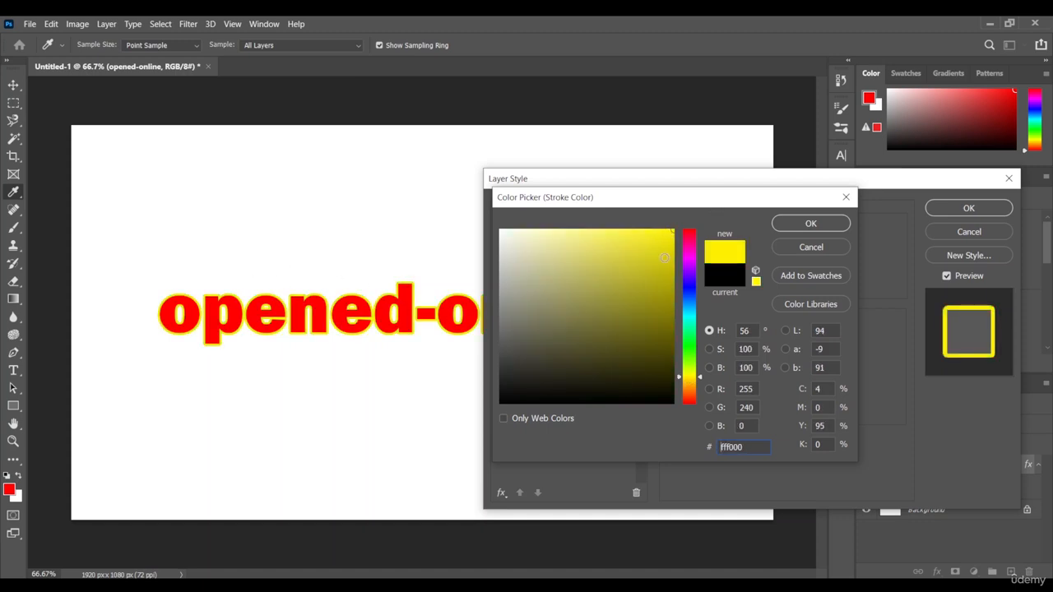
click(689, 290)
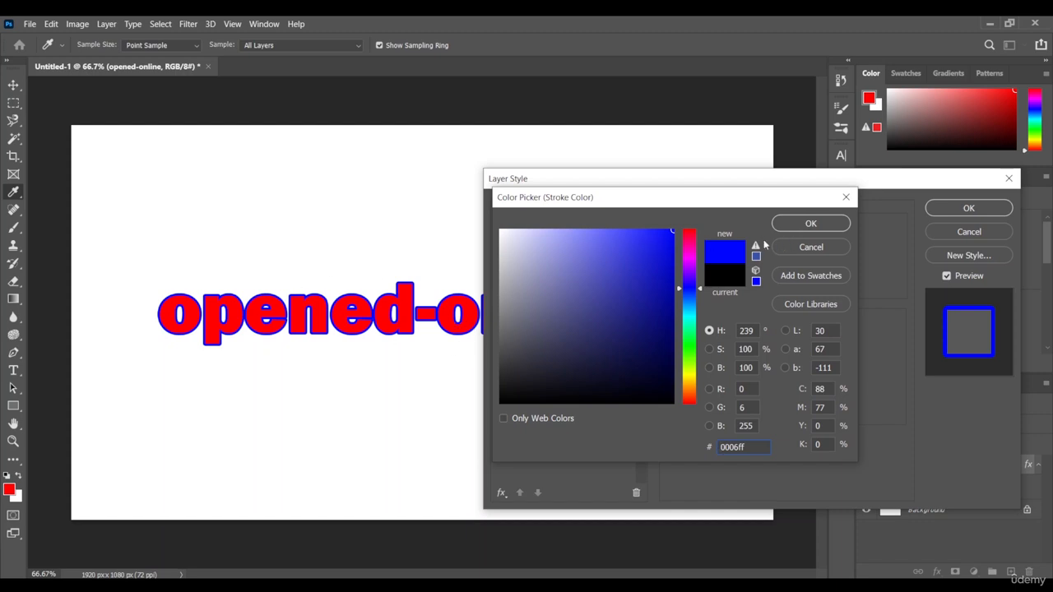
click(808, 224)
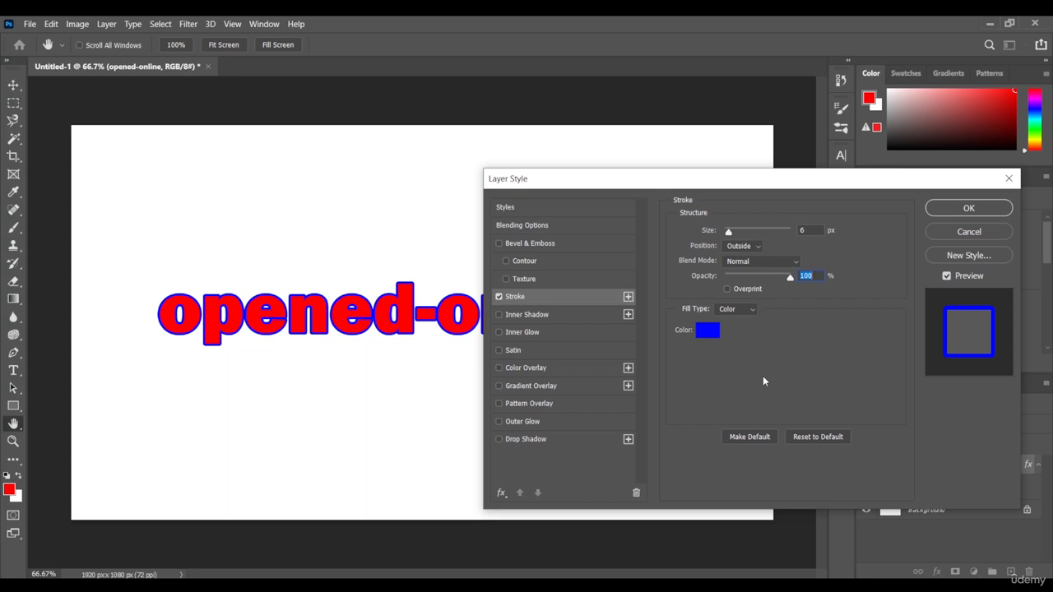
Step: Apply the layer style and check the text with its Stroke effect hidden and shown again
click(970, 209)
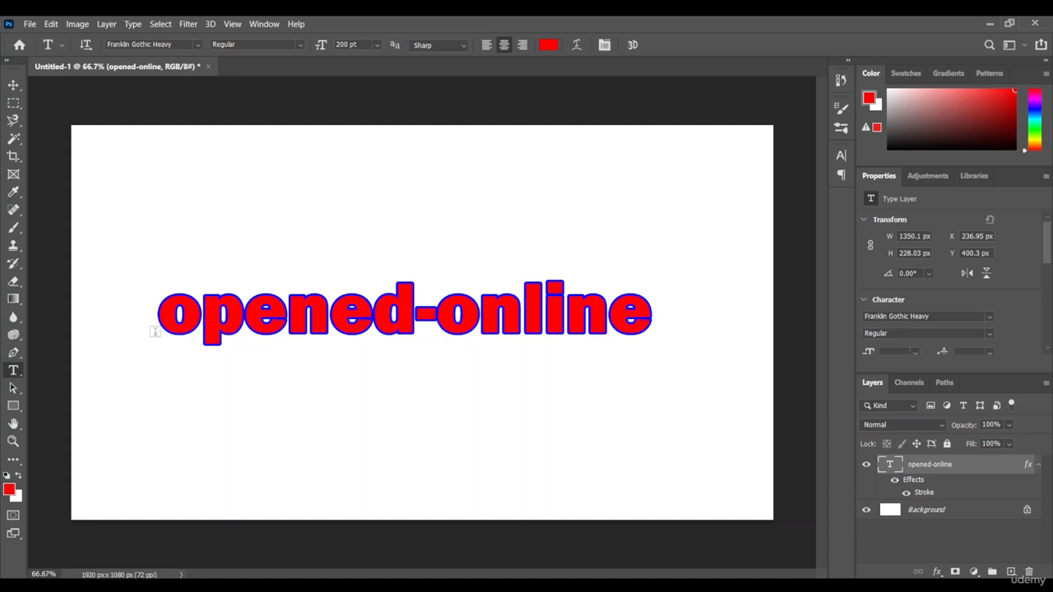
click(907, 493)
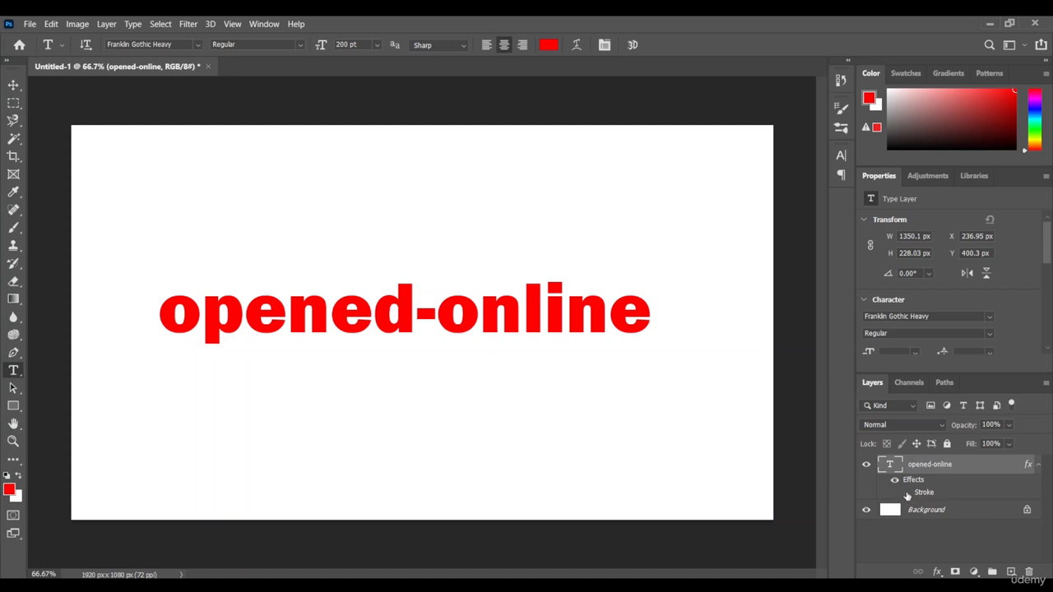
click(907, 493)
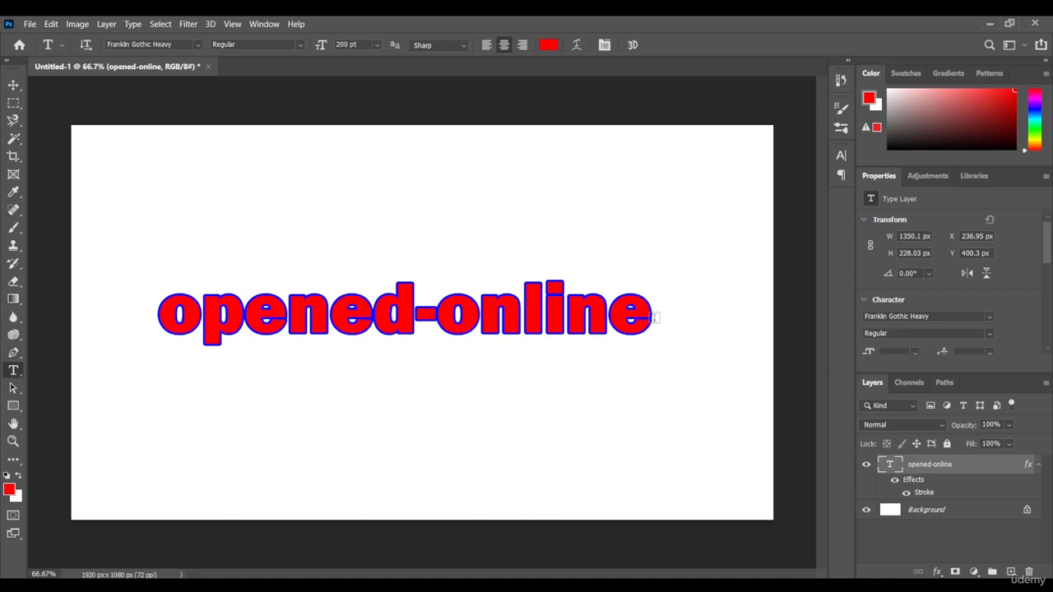
Step: Change the fill color of the whole opened-online text to white (ffffff) and commit the text edit
drag(654, 311, 609, 325)
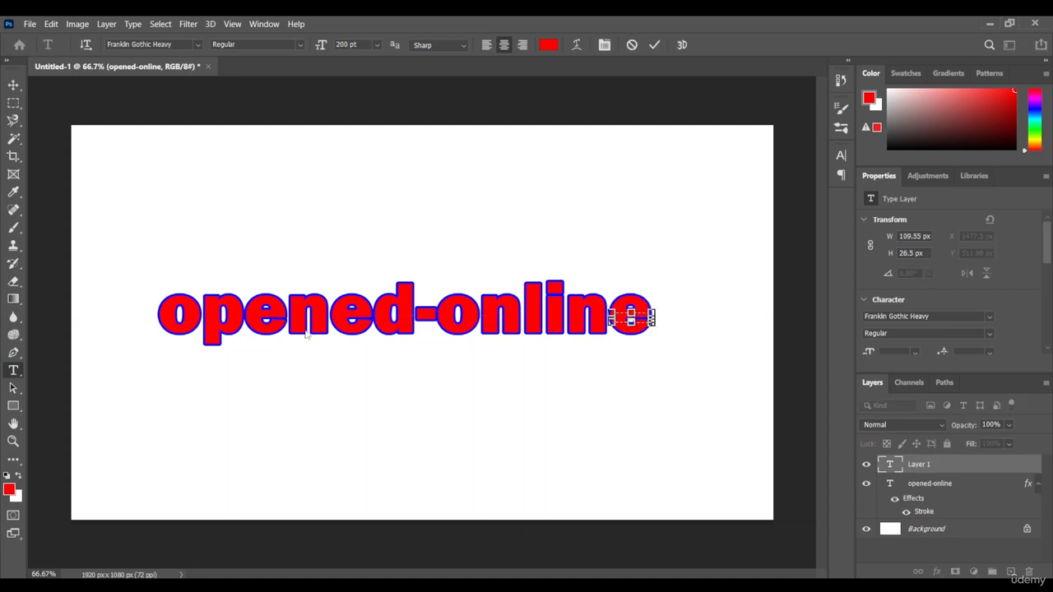
key(Escape)
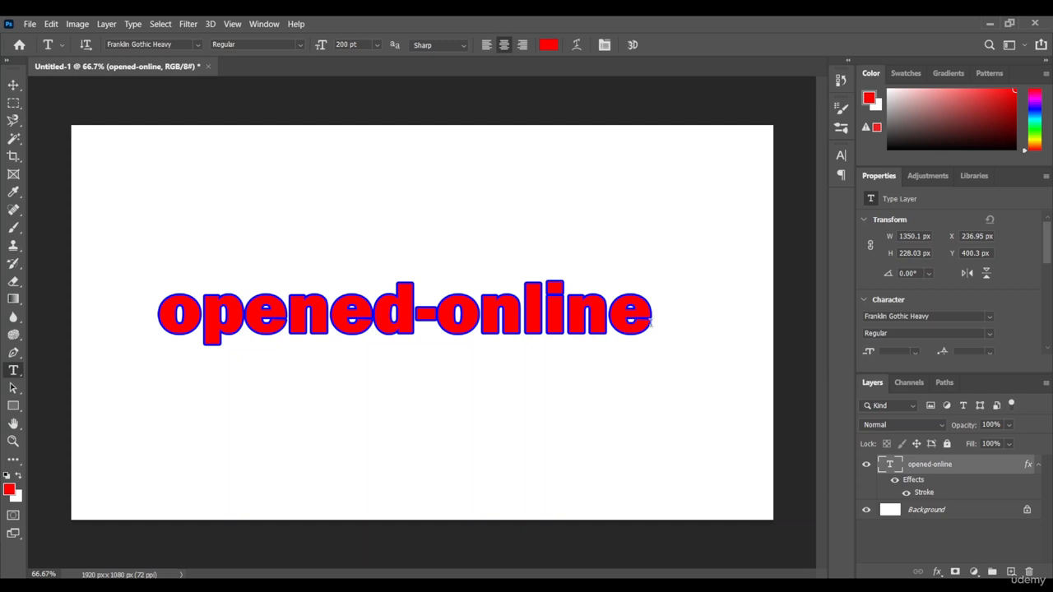
drag(651, 323, 149, 324)
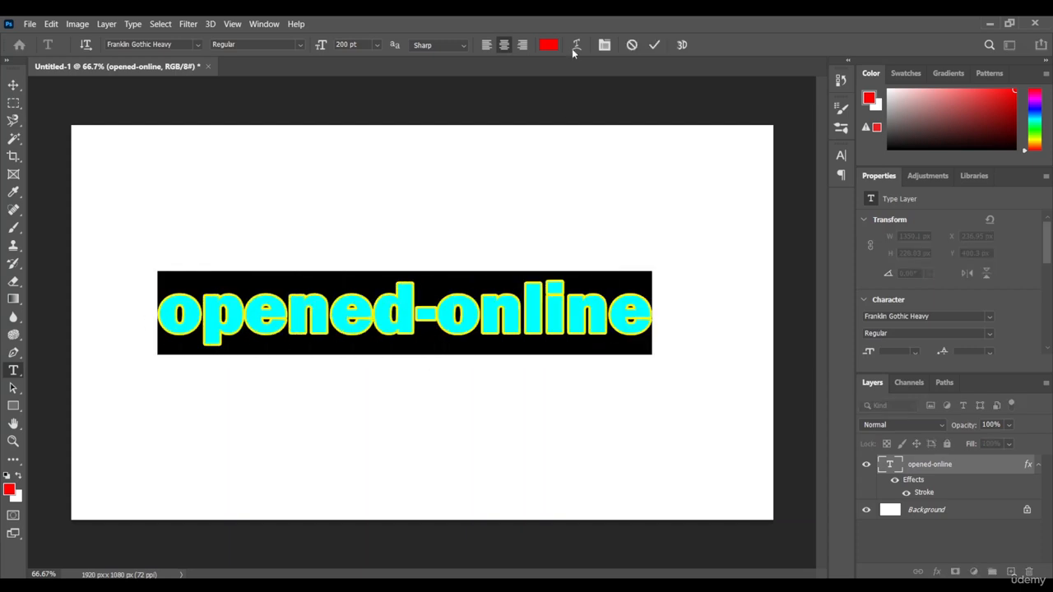
click(547, 44)
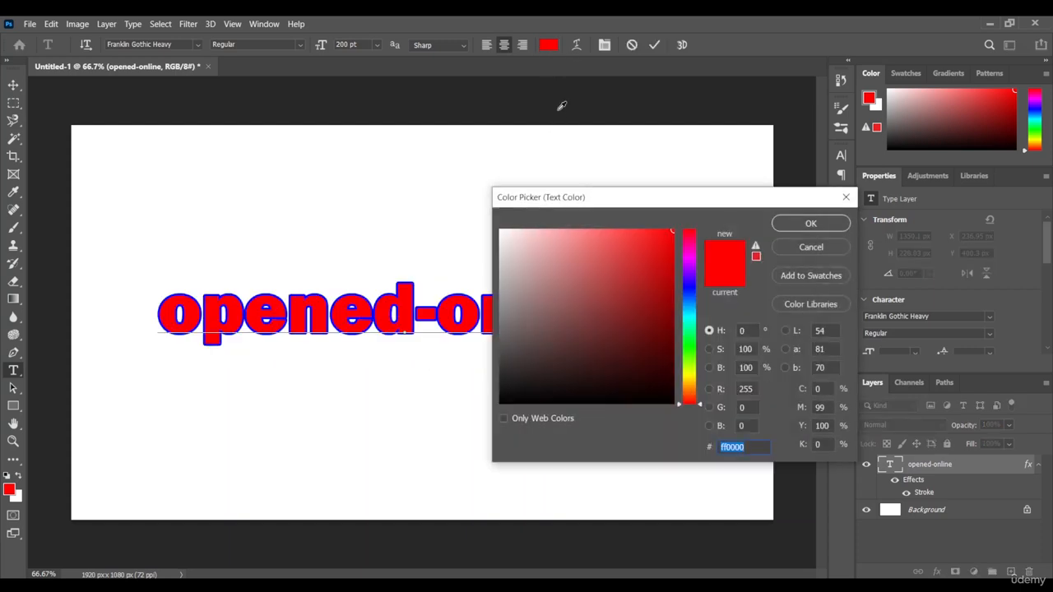
drag(503, 256, 498, 230)
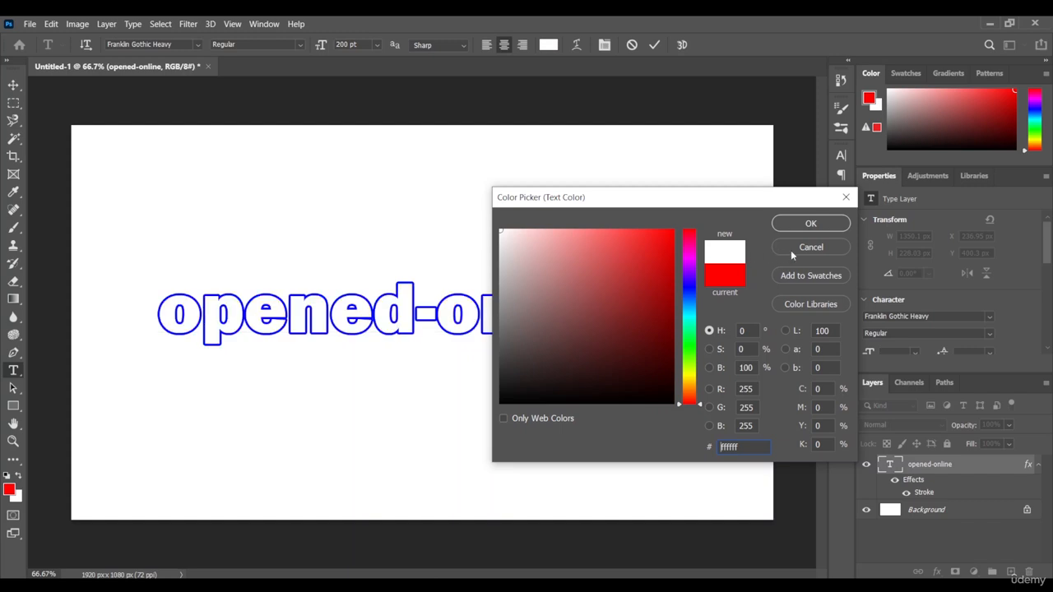
click(811, 225)
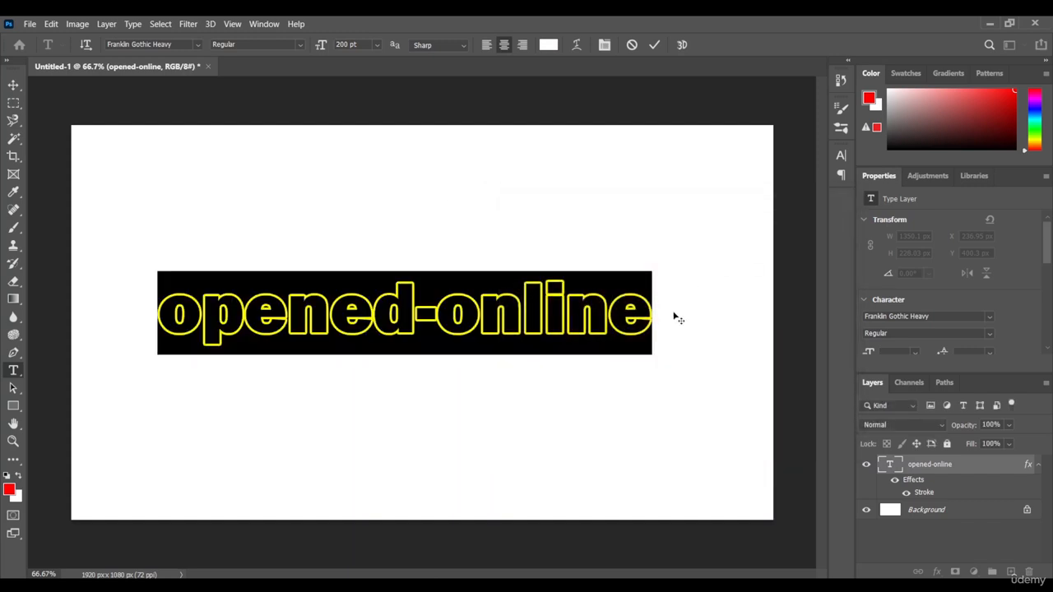
click(631, 326)
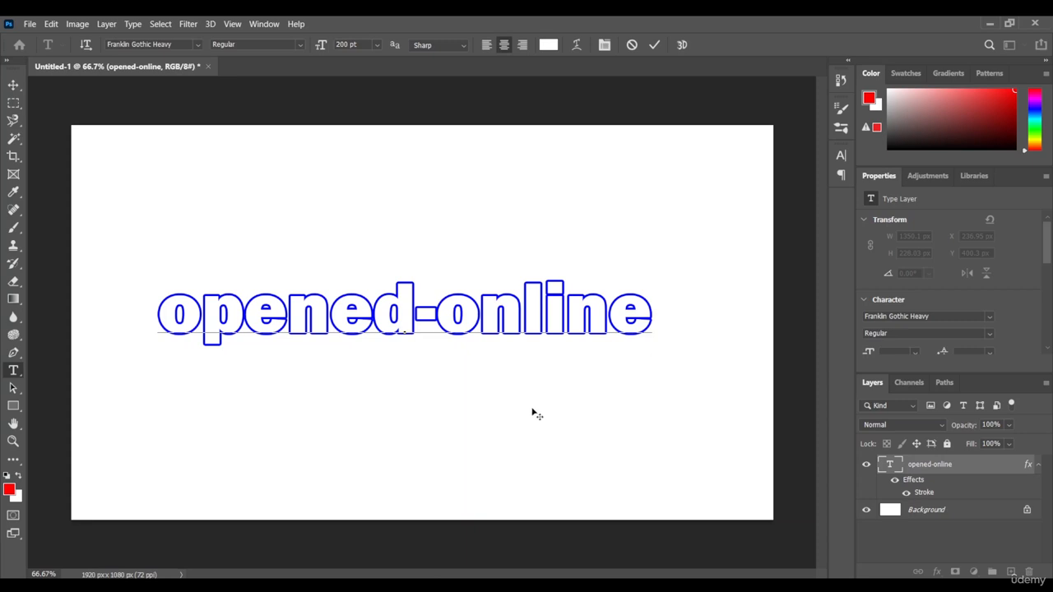
click(653, 45)
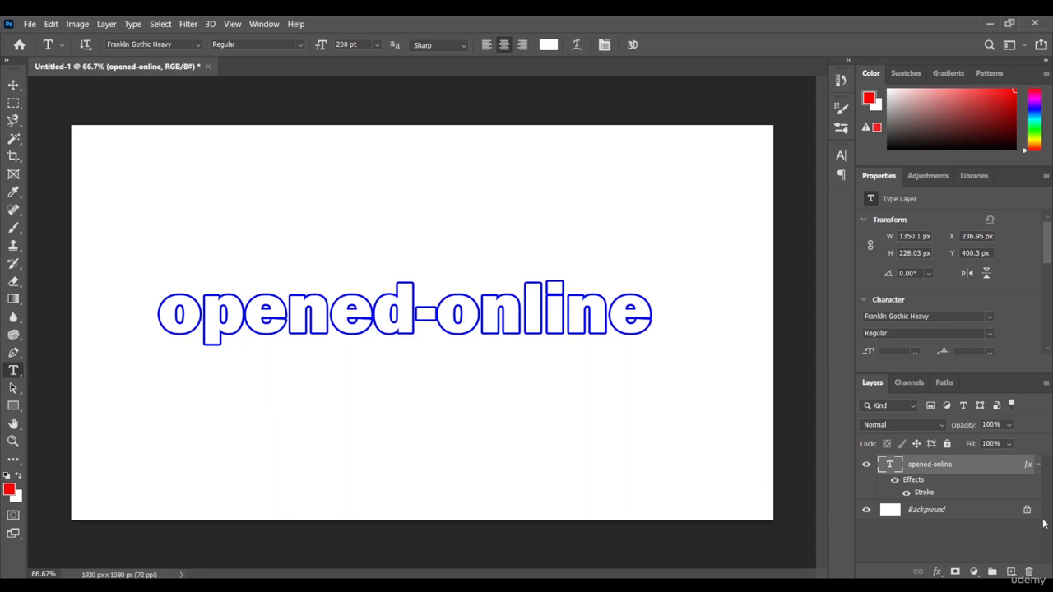
Step: Set the opened-online text's stroke color to black (000000) and check the result with the Stroke effect hidden and shown again
double_click(924, 493)
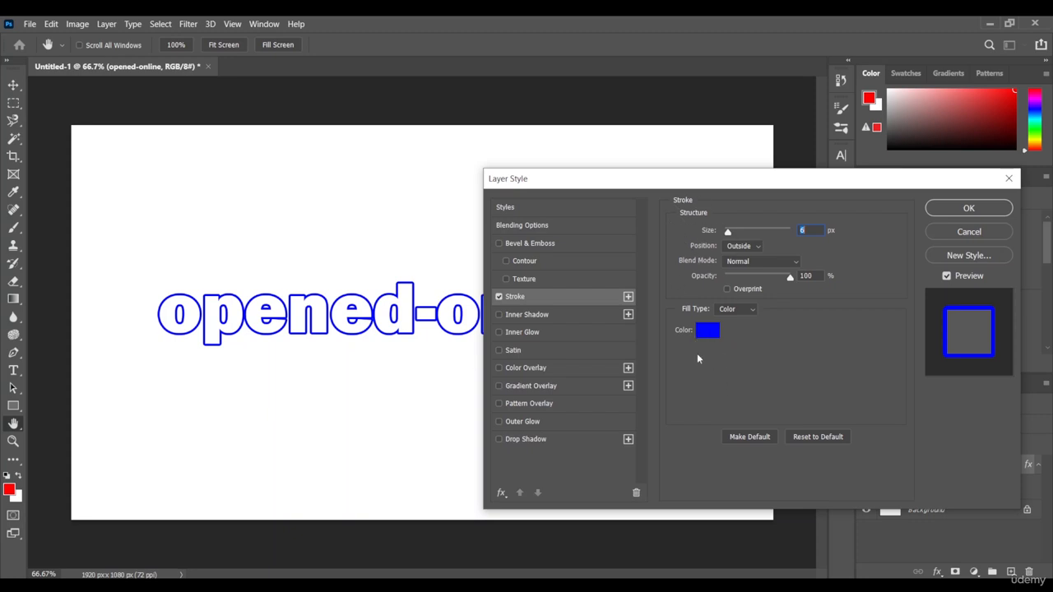
click(707, 331)
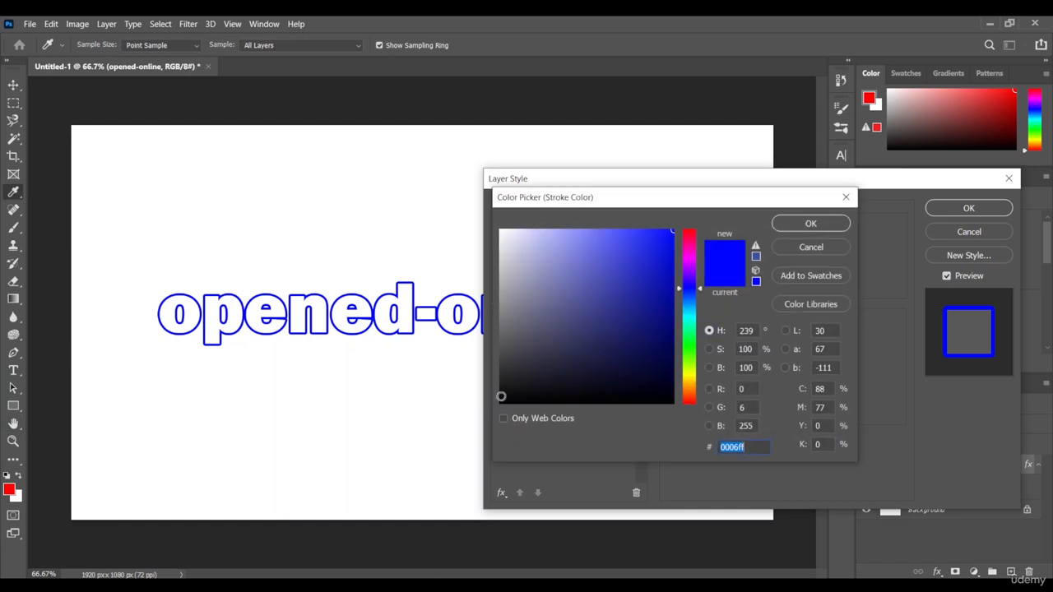
click(500, 403)
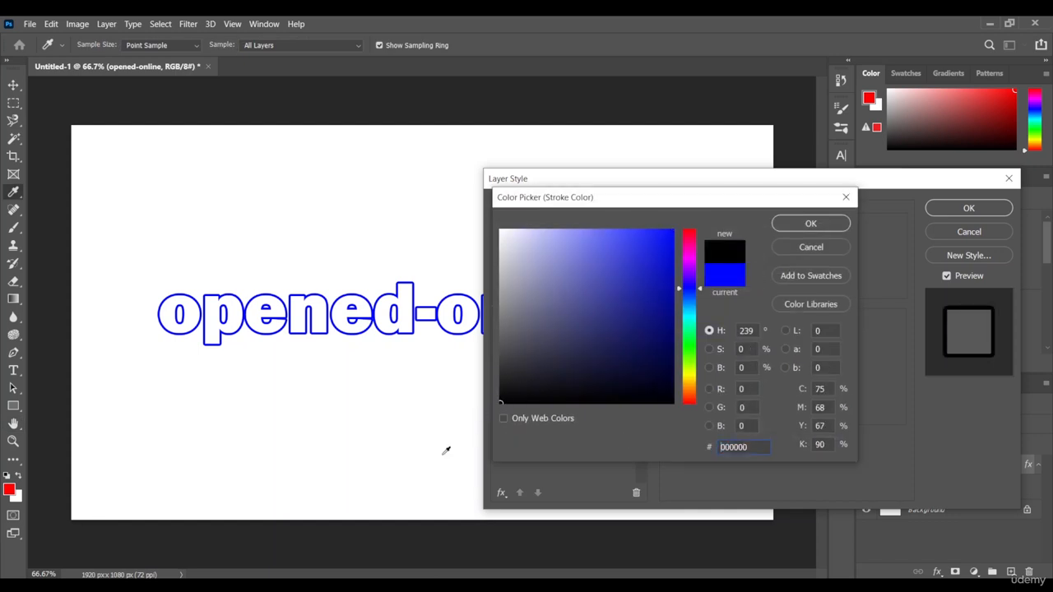
click(809, 227)
click(964, 209)
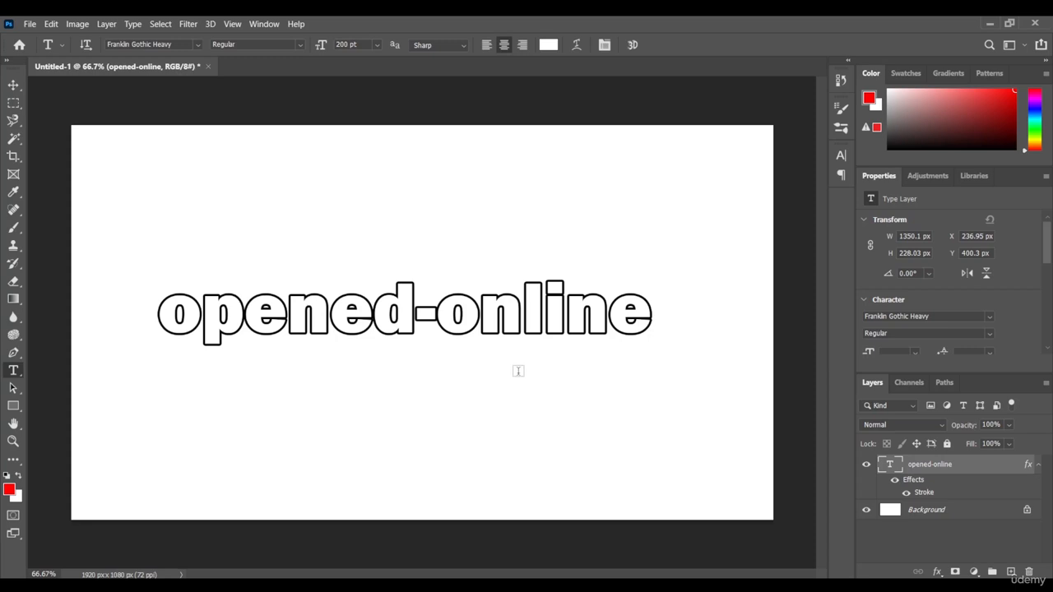
click(907, 493)
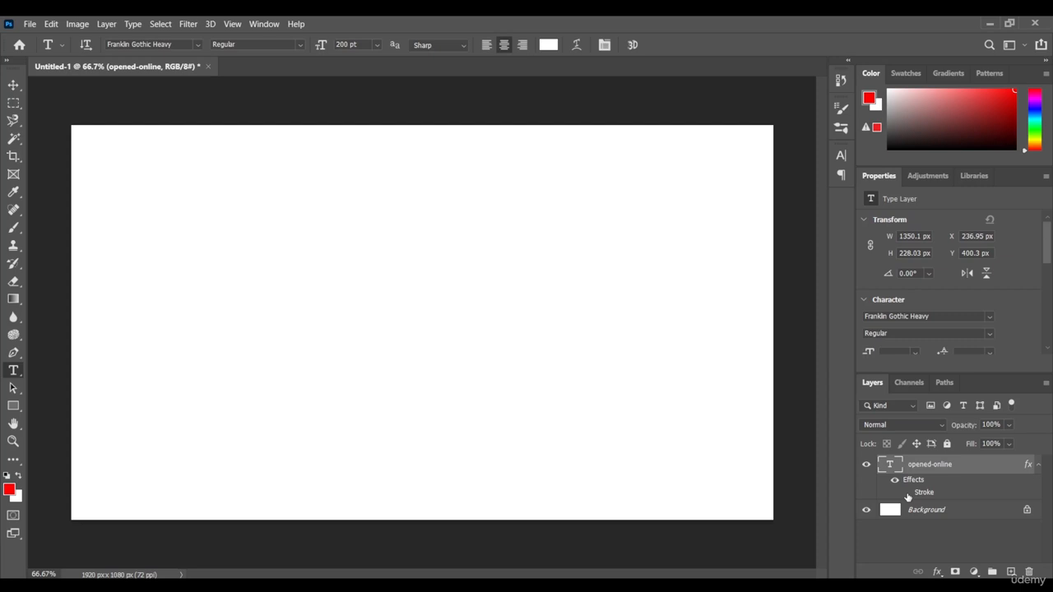
click(907, 492)
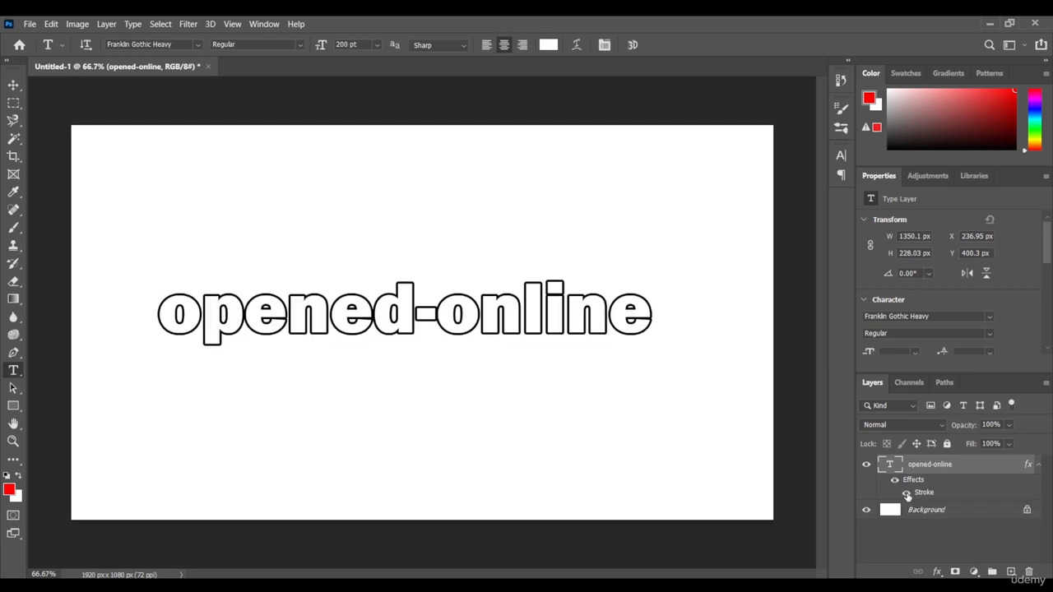